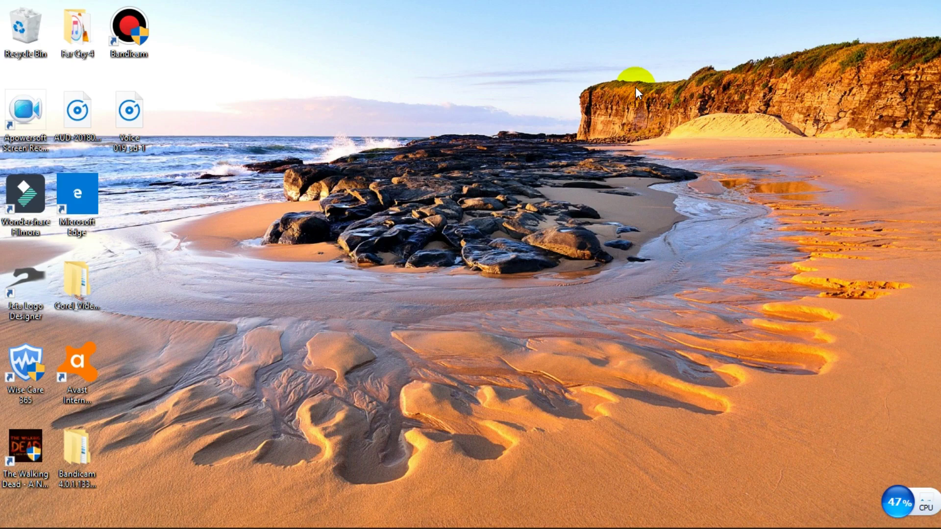
# Reveal the hidden taskbar and lock it so it stays visible at the bottom.
pyautogui.moveTo(2, 524)
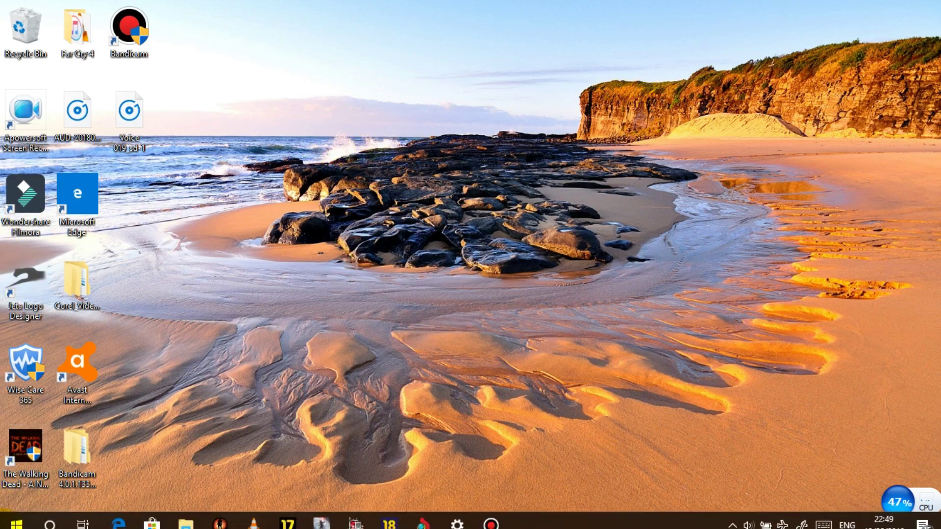
pyautogui.click(326, 357)
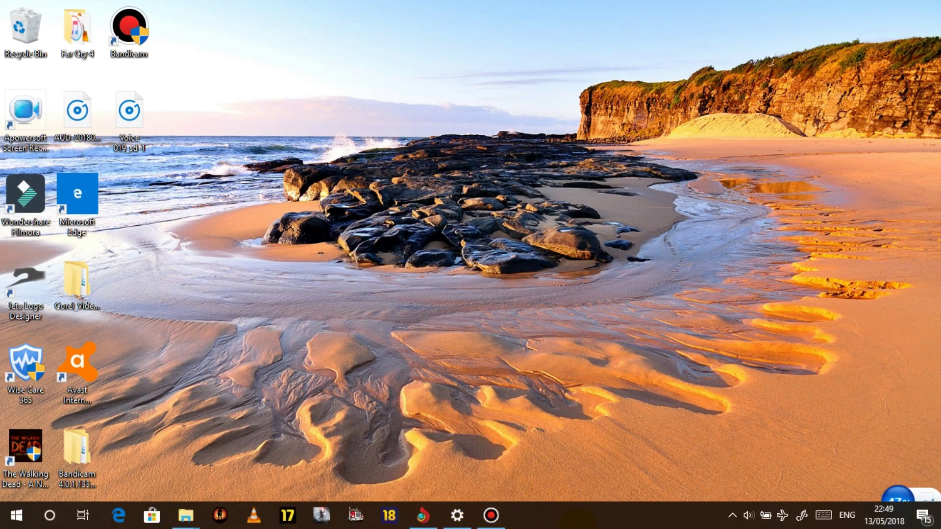
pyautogui.rightClick(578, 518)
pyautogui.click(614, 486)
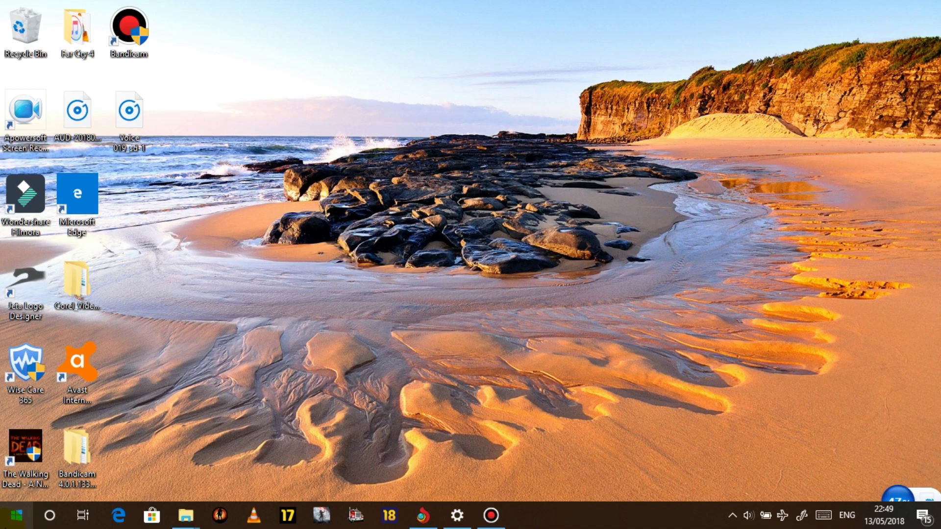
# Open the C:\Windows\Temp folder through Run with 'temp'.
pyautogui.rightClick(17, 515)
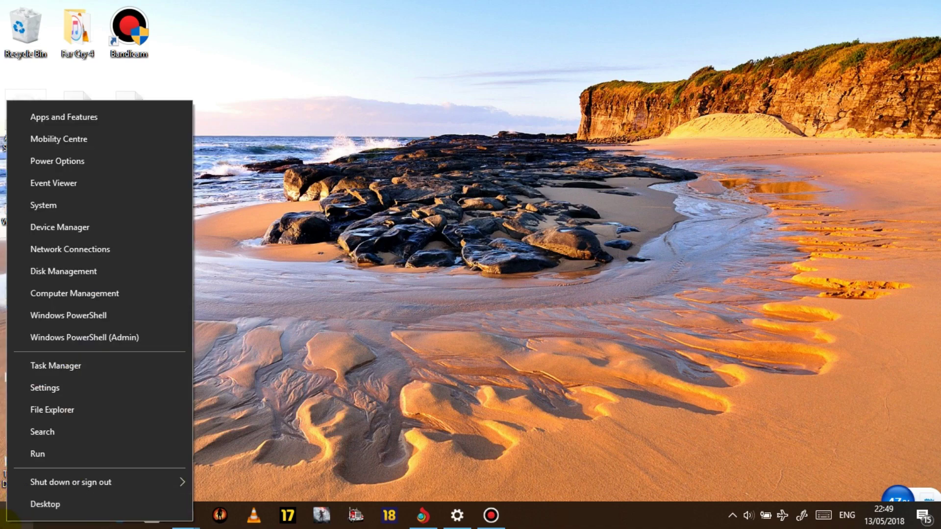
pyautogui.click(43, 454)
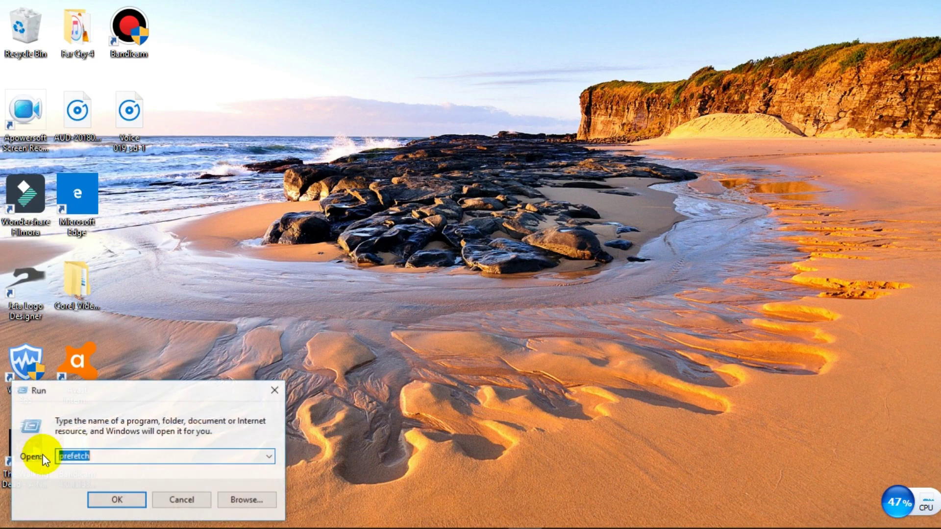
pyautogui.write('te')
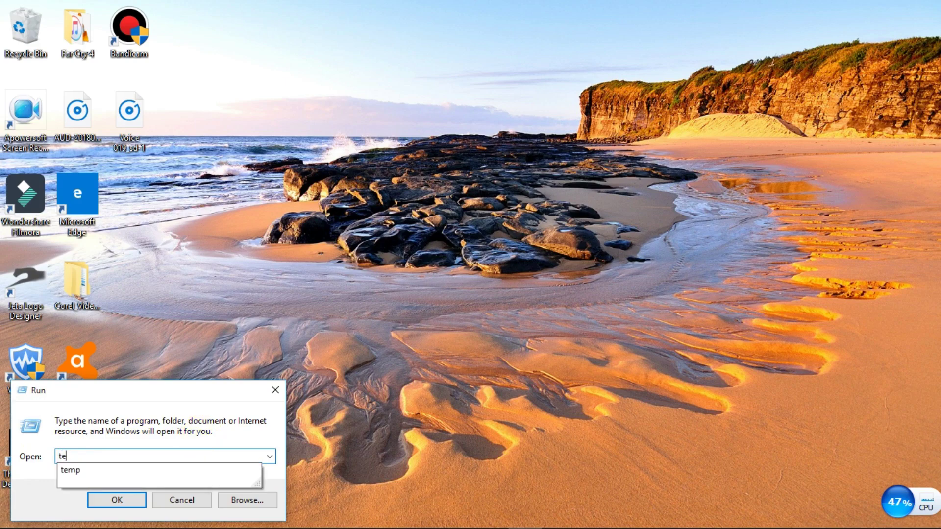
pyautogui.write('mp')
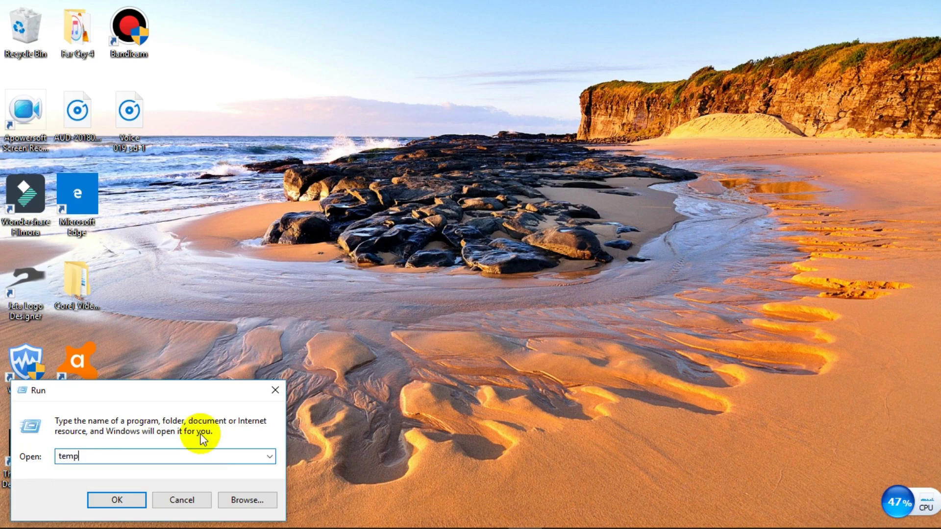
pyautogui.click(140, 501)
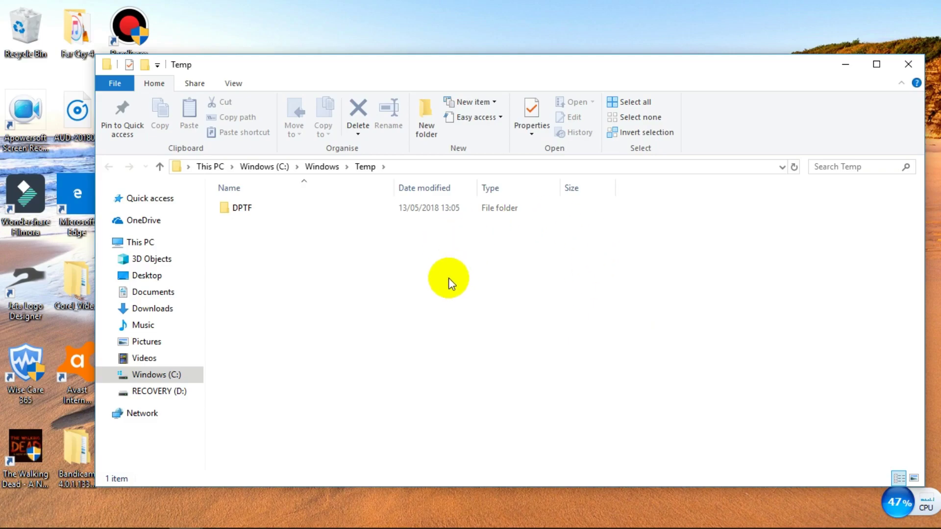
# Try deleting the DPTF folder and dismiss the Folder In Use warning.
pyautogui.moveTo(367, 377); pyautogui.dragTo(436, 215)
pyautogui.click(440, 211)
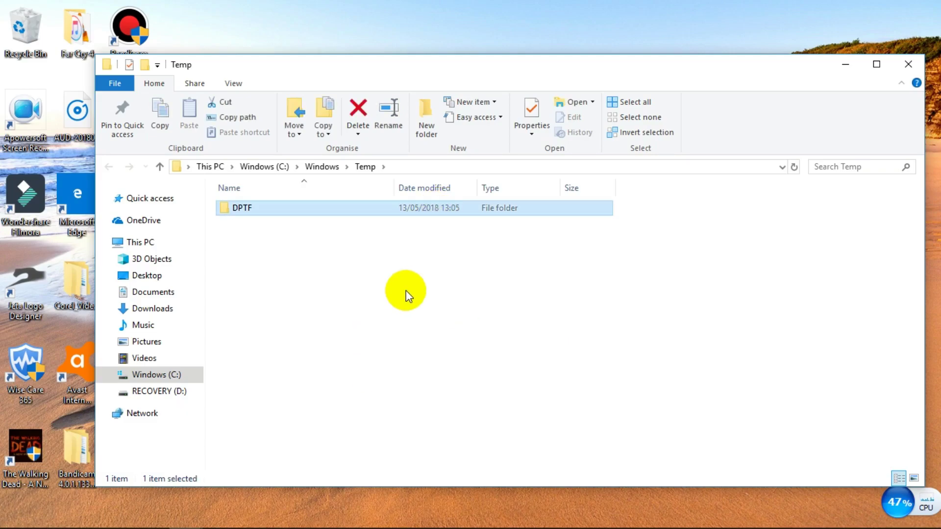
pyautogui.rightClick(428, 206)
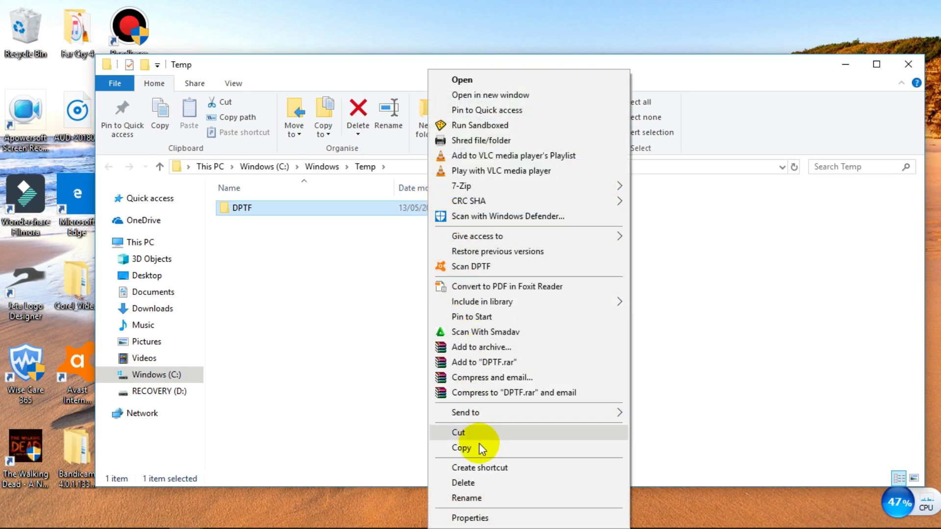
pyautogui.click(463, 482)
pyautogui.click(534, 318)
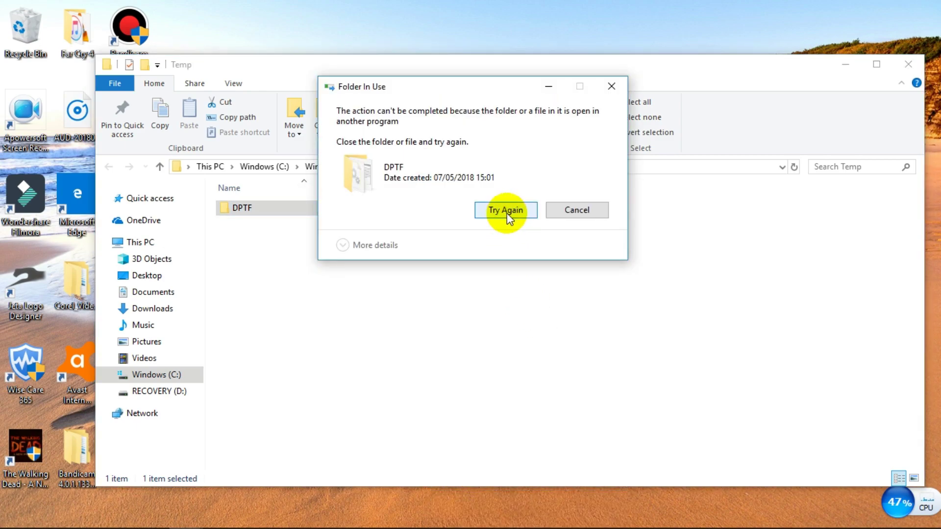
pyautogui.press('Escape')
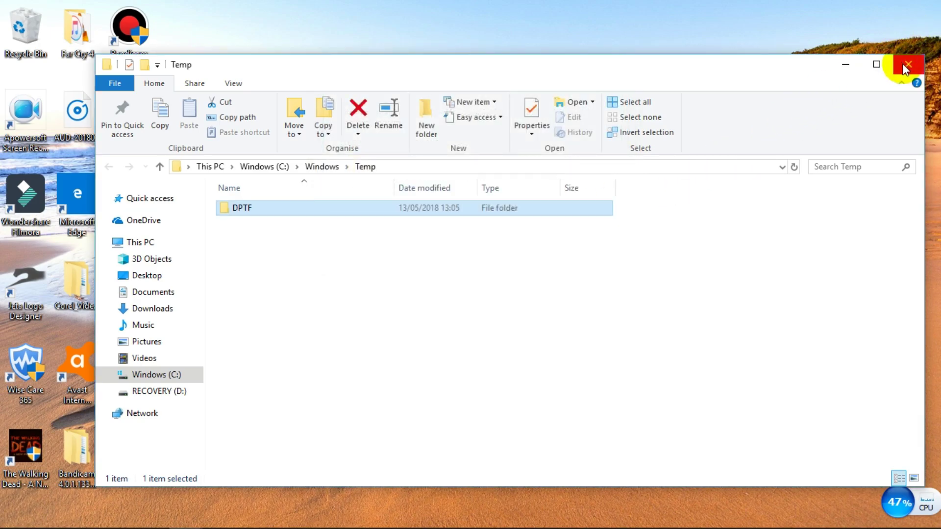
# Close Windows Temp, open %temp% through Run, confirm it's empty and close it.
pyautogui.click(903, 64)
pyautogui.moveTo(14, 526)
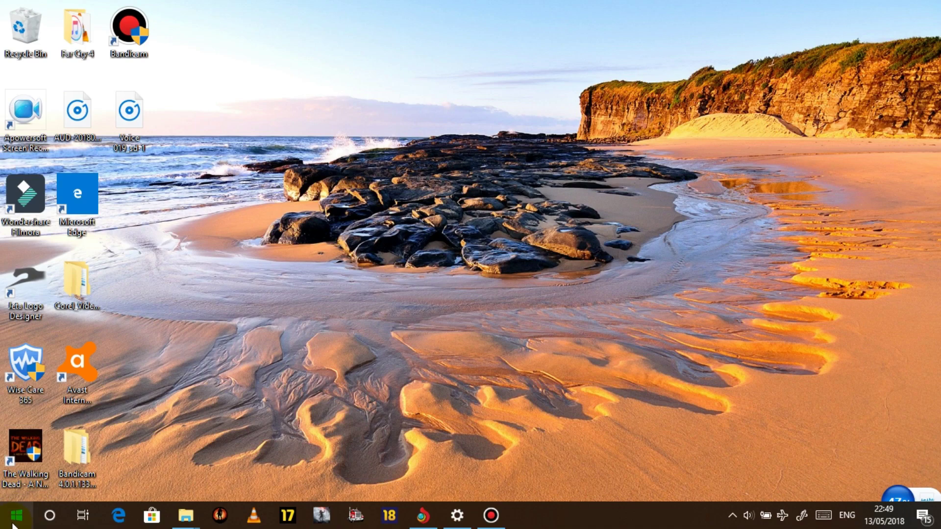
pyautogui.rightClick(15, 519)
pyautogui.click(31, 463)
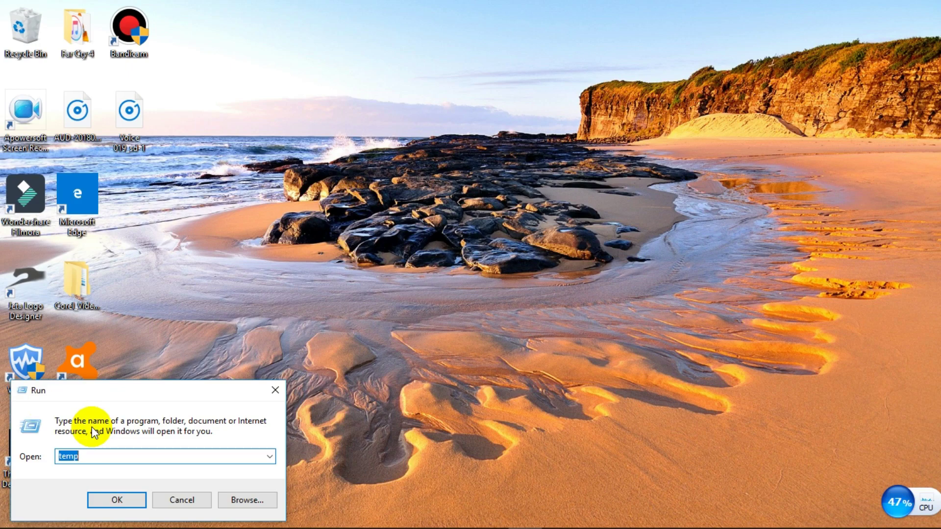
pyautogui.write('%')
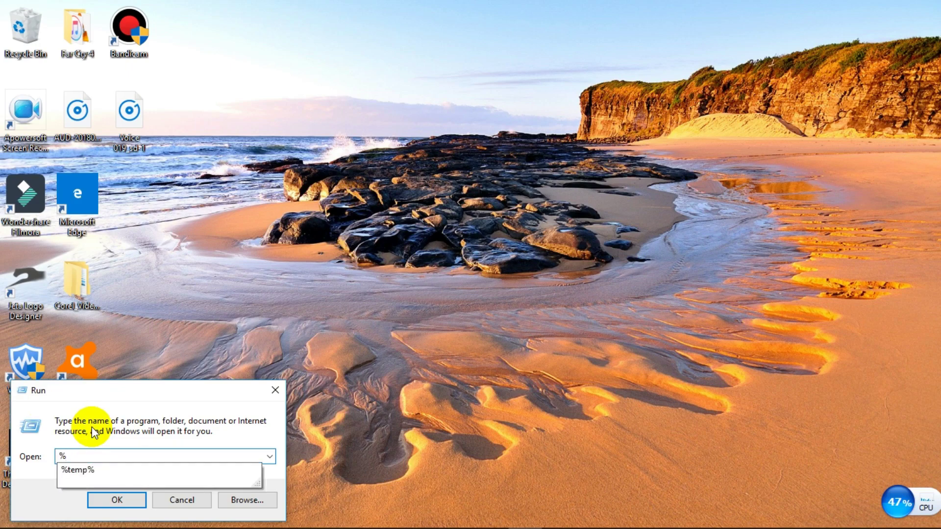
pyautogui.write('tem')
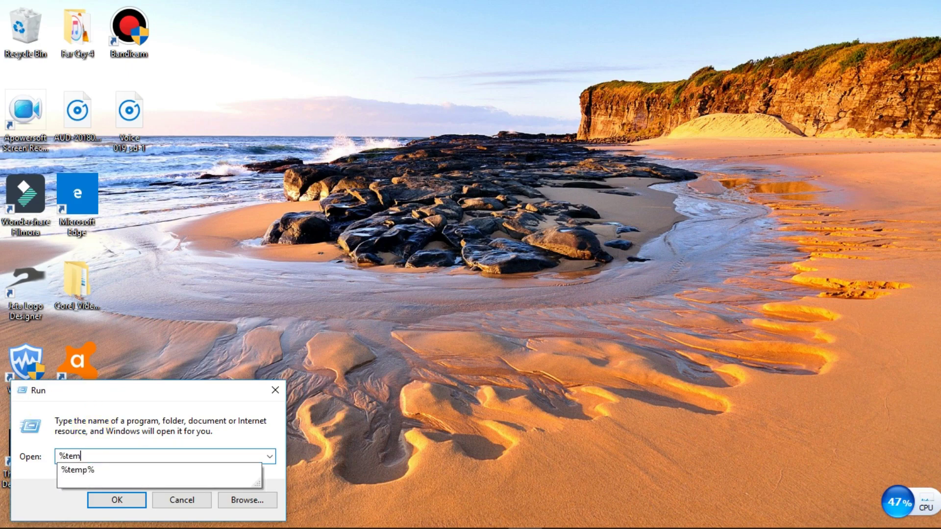
pyautogui.write('p%')
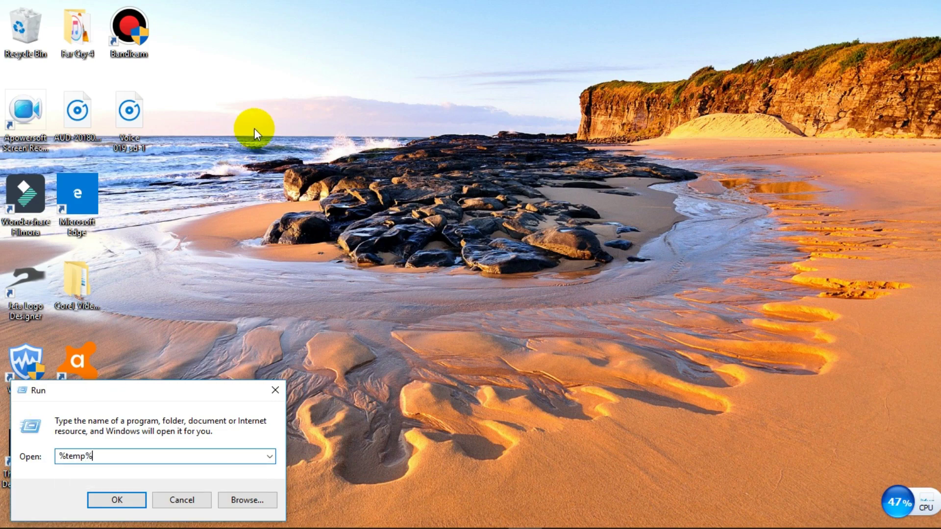
pyautogui.click(137, 503)
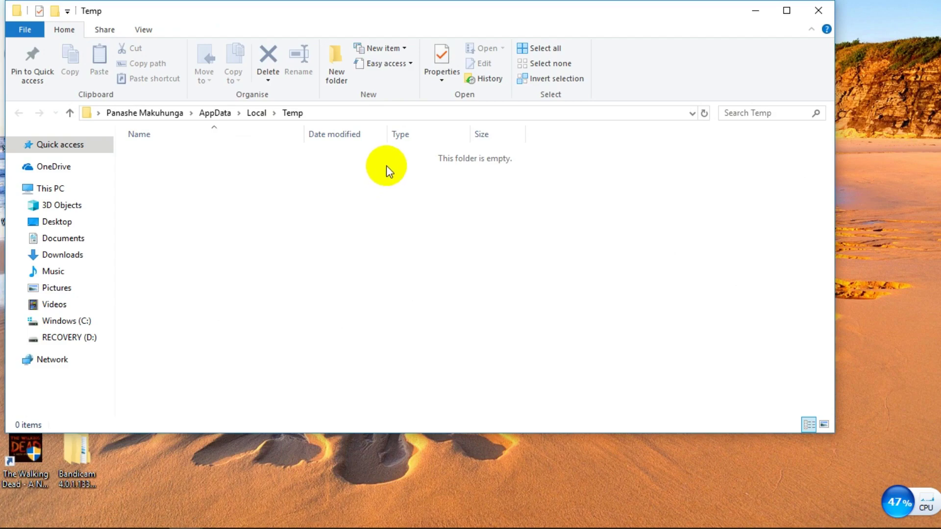
pyautogui.moveTo(567, 165); pyautogui.dragTo(228, 366)
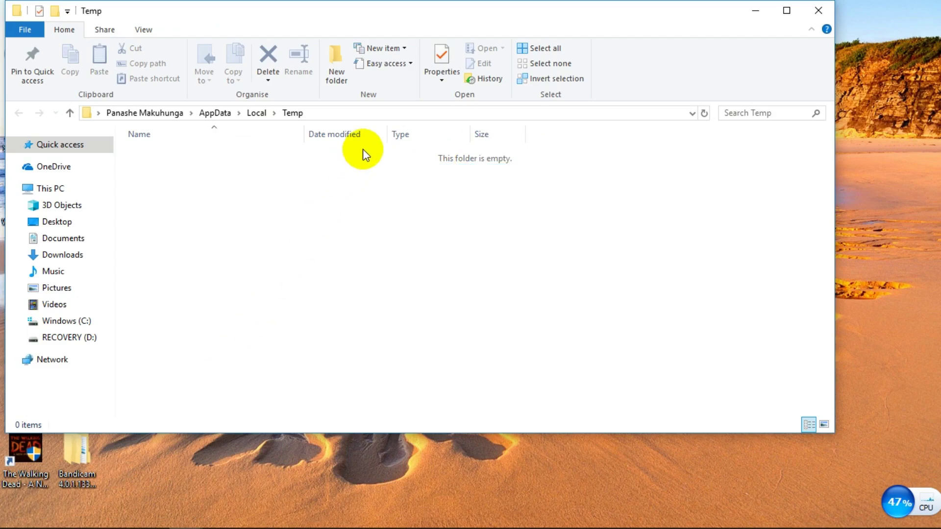
pyautogui.click(817, 11)
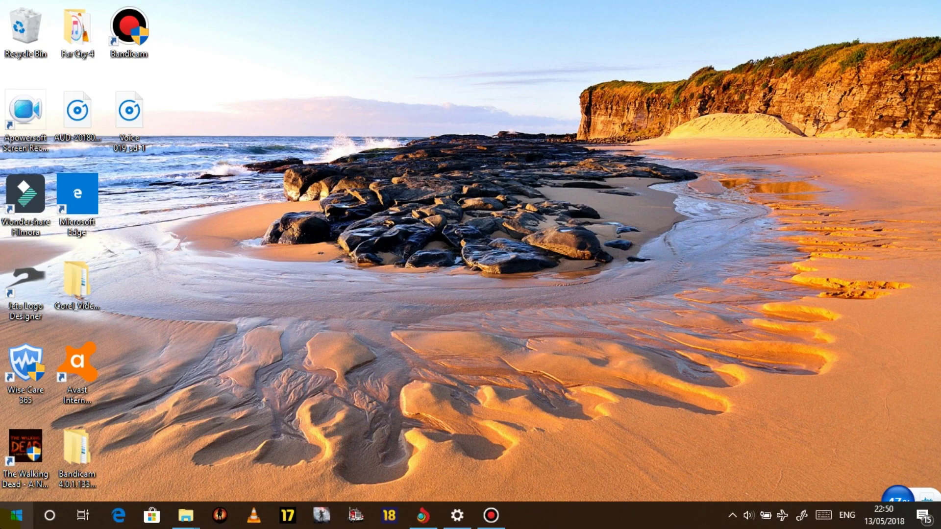
# Open the C:\Windows\Prefetch folder through Run with 'prefetch'.
pyautogui.rightClick(13, 515)
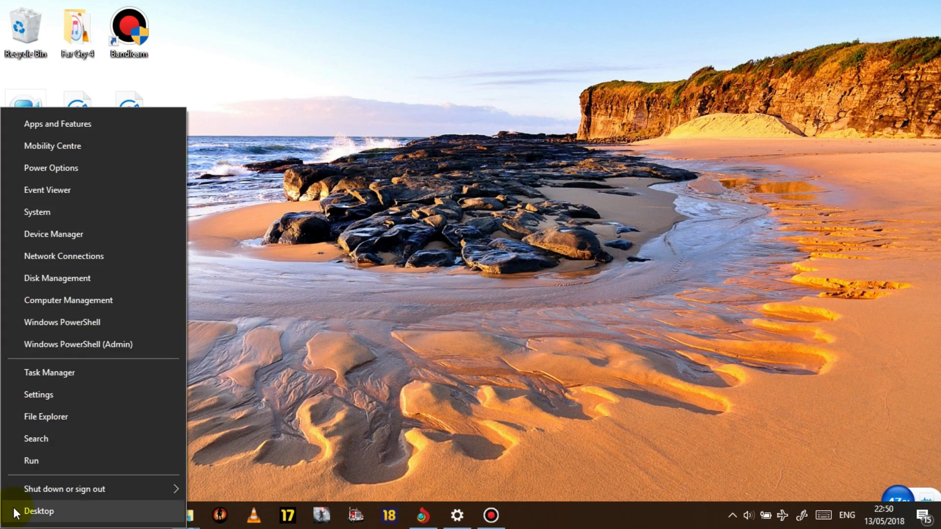
pyautogui.click(30, 465)
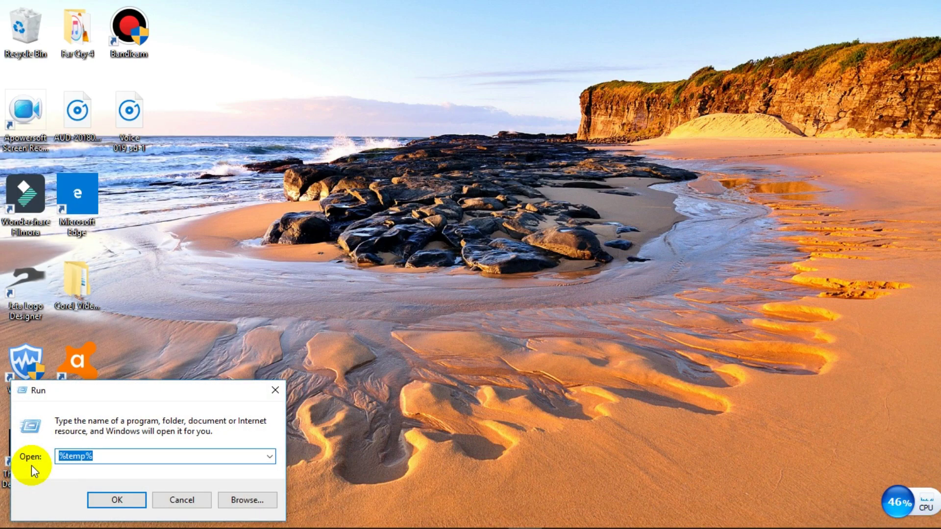
pyautogui.write('prefetch')
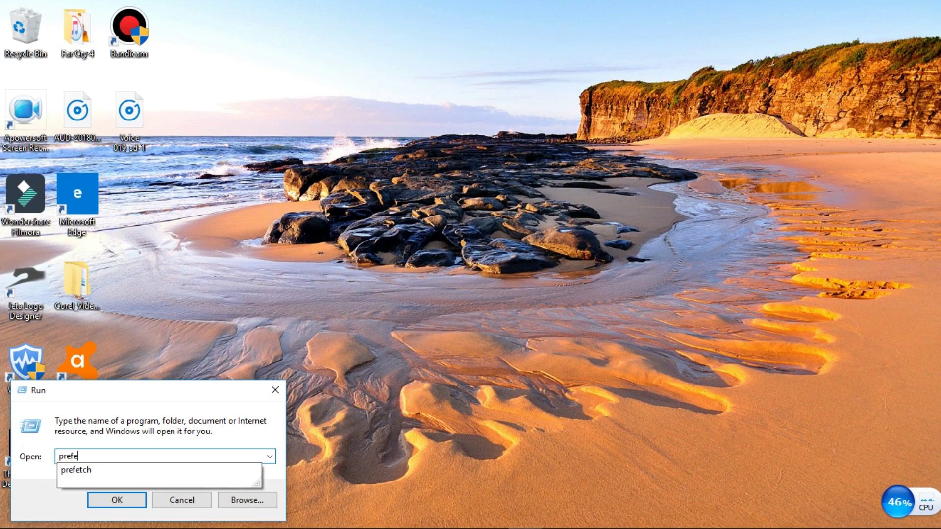
pyautogui.click(31, 465)
pyautogui.press('Return')
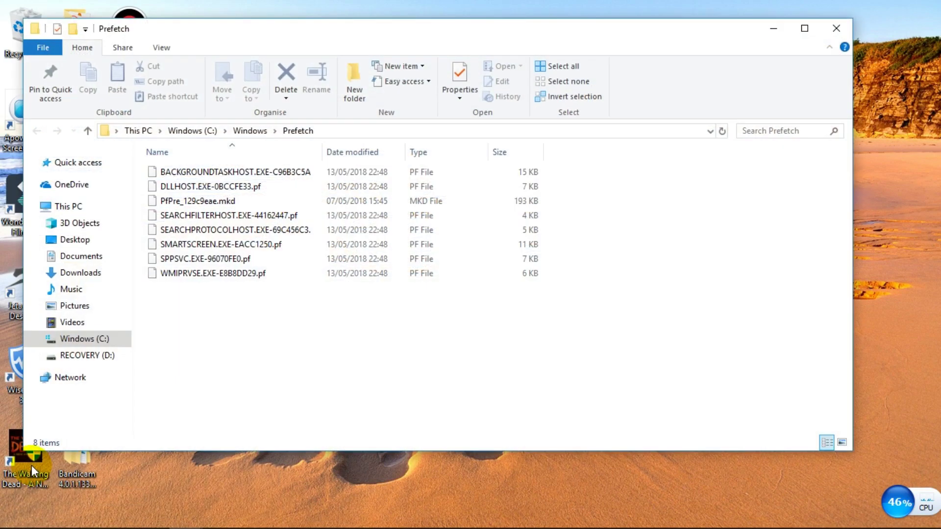
# Delete all eight Prefetch files, skipping the in-use PfPre_129c9eae.mkd, then close the folder.
pyautogui.moveTo(330, 353); pyautogui.dragTo(340, 166)
pyautogui.rightClick(390, 205)
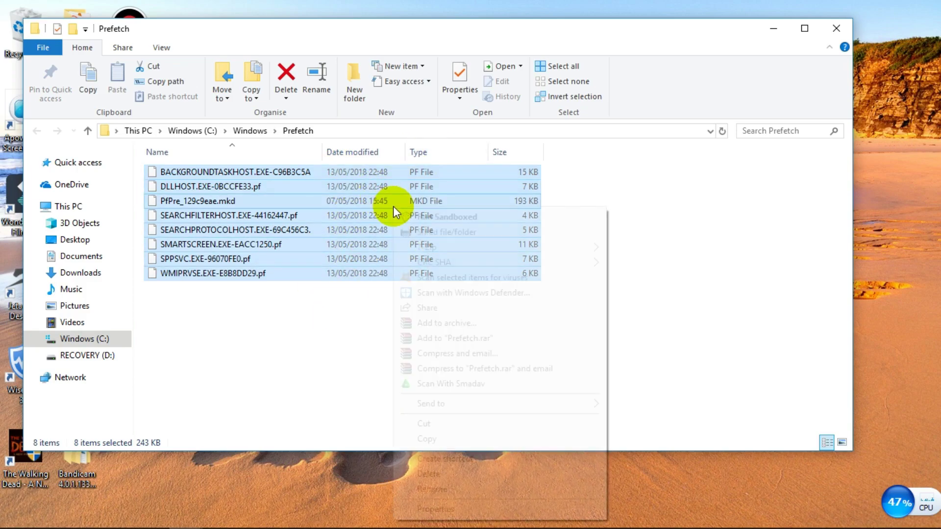
pyautogui.click(431, 473)
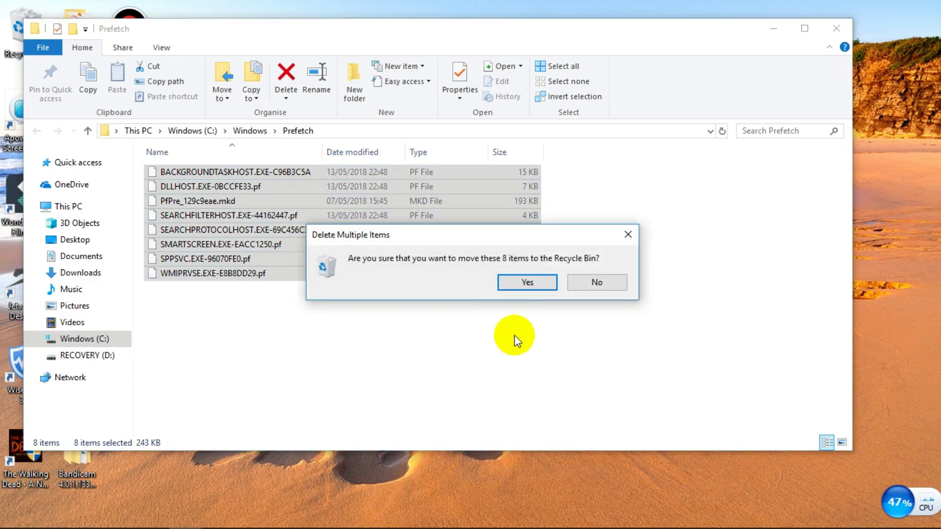
pyautogui.click(554, 278)
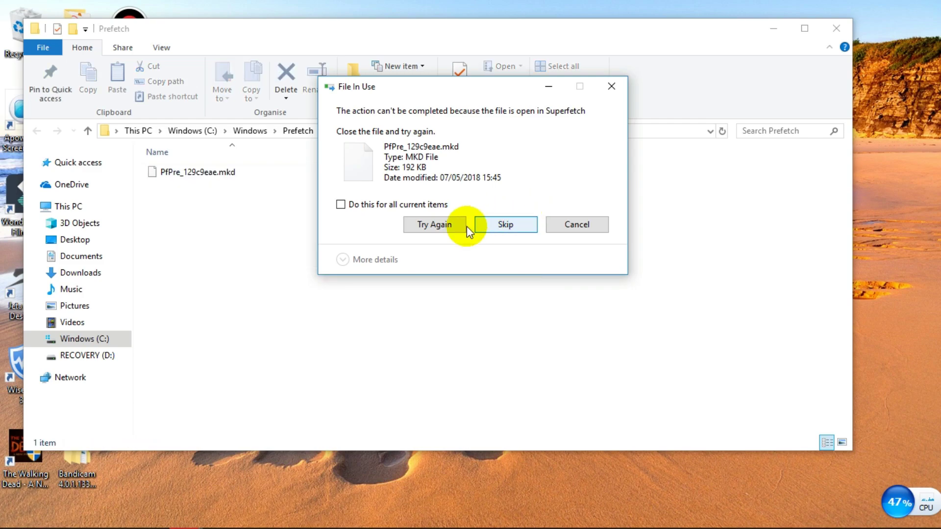
pyautogui.click(514, 227)
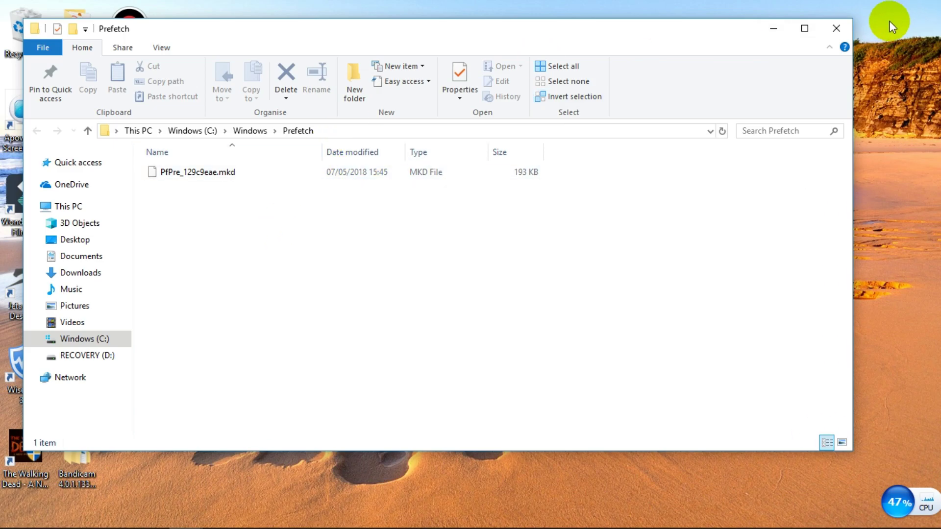
pyautogui.click(835, 29)
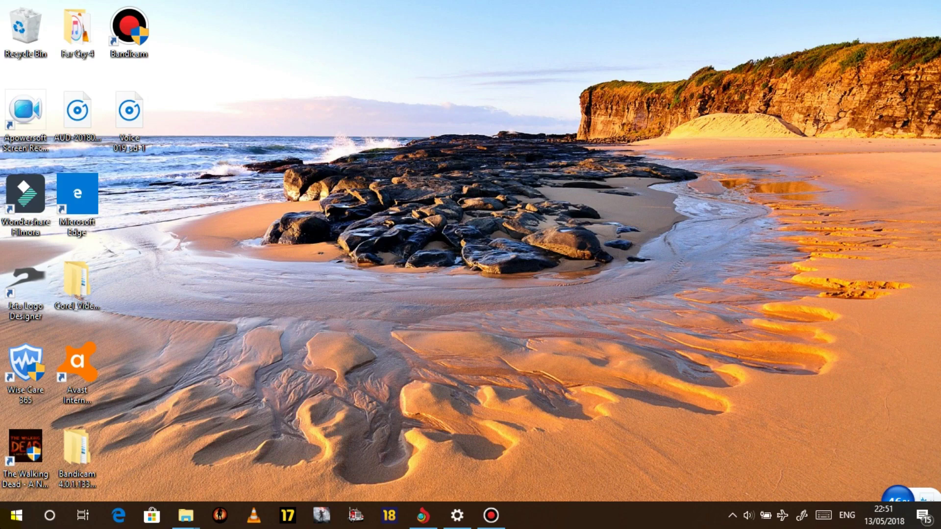
# Launch File Explorer from a Start search for 'fi' and show This PC maximised.
pyautogui.click(17, 521)
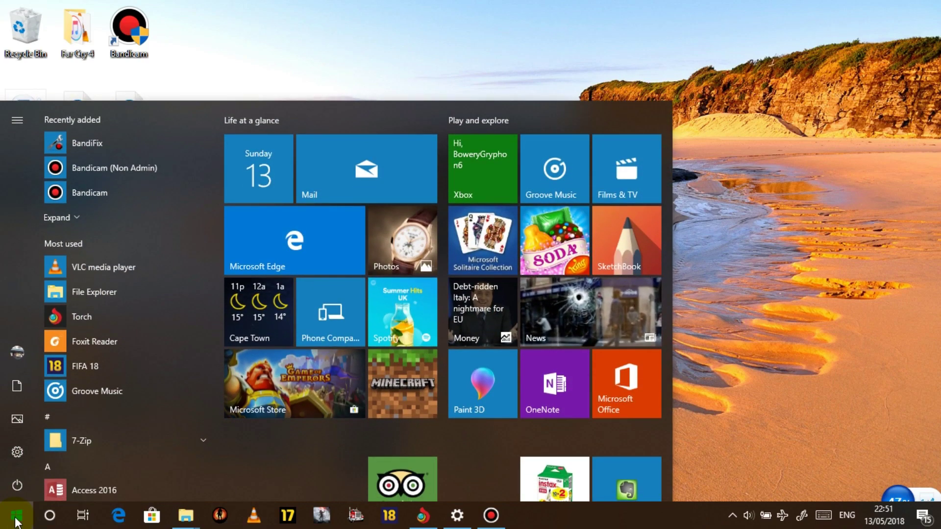
pyautogui.write('fi')
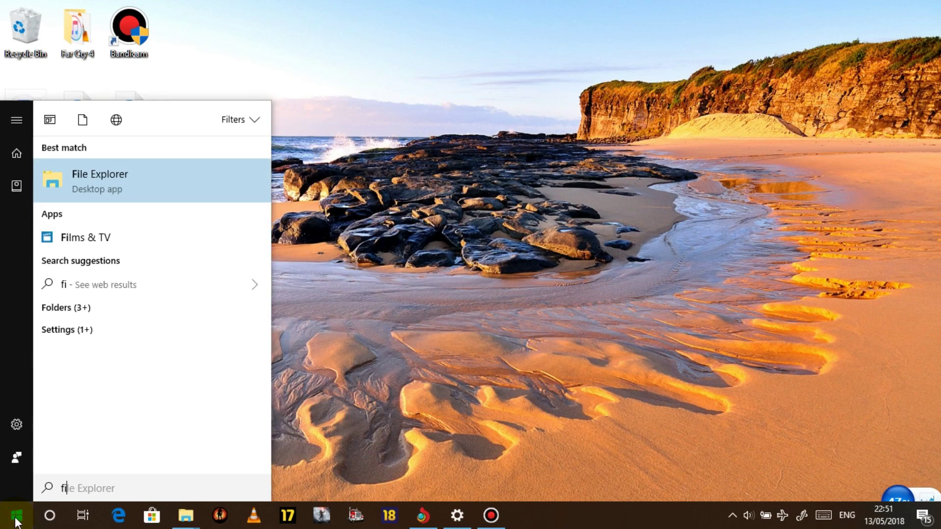
pyautogui.click(173, 194)
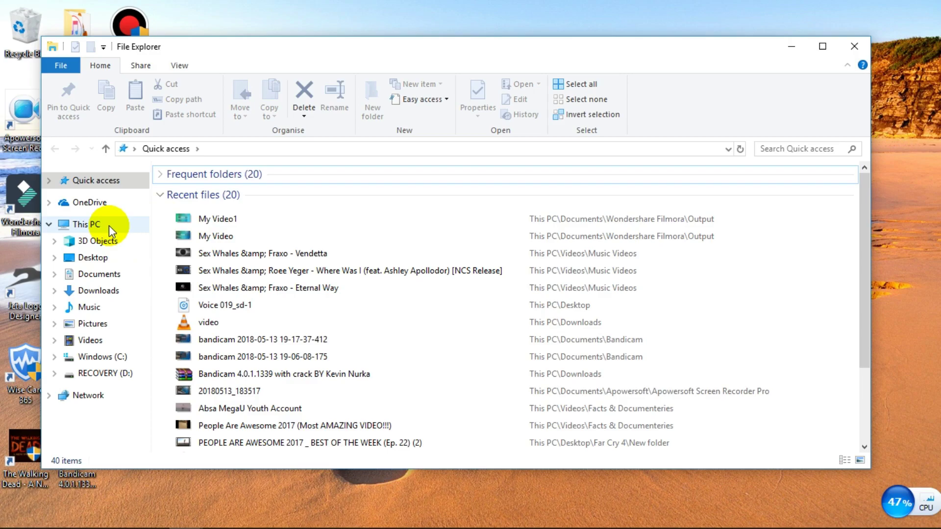
pyautogui.click(109, 226)
pyautogui.click(822, 46)
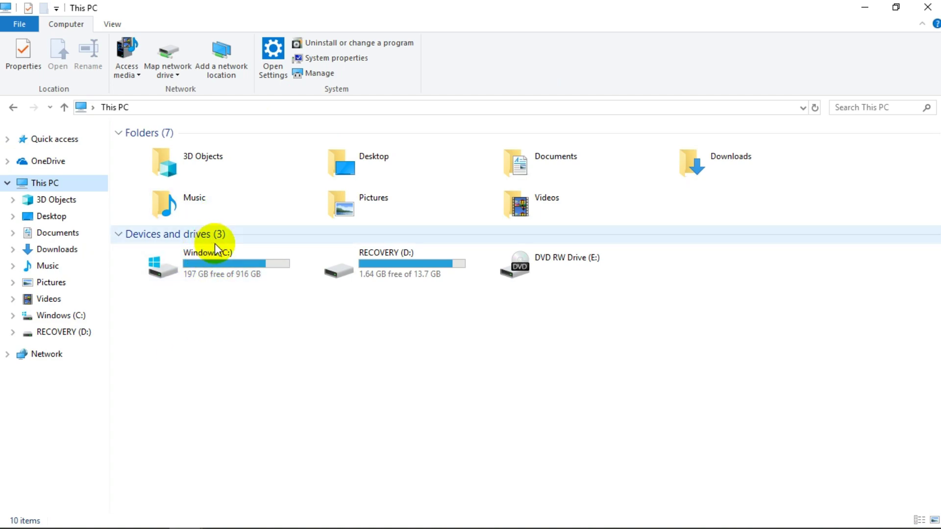
# Run Disk Clean-up on Windows (C:), deleting the checked junk files, then close Properties.
pyautogui.rightClick(210, 258)
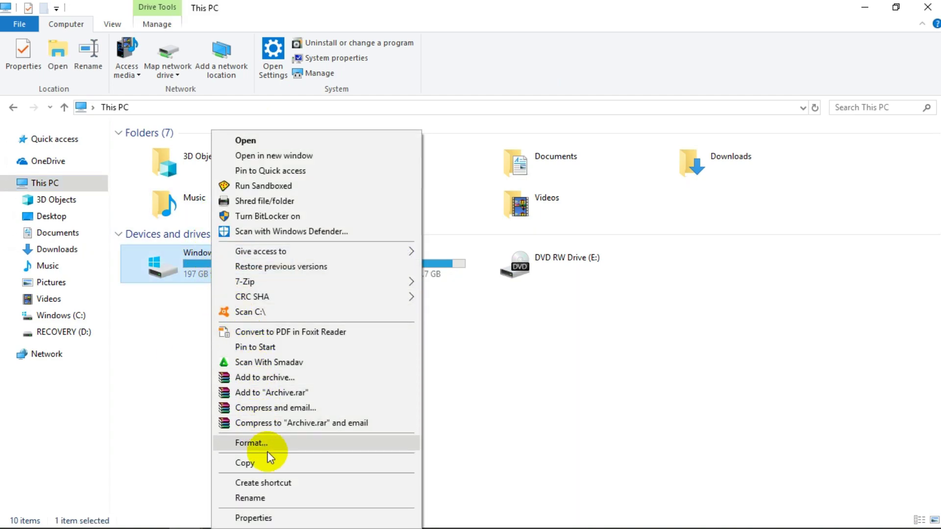
pyautogui.click(249, 518)
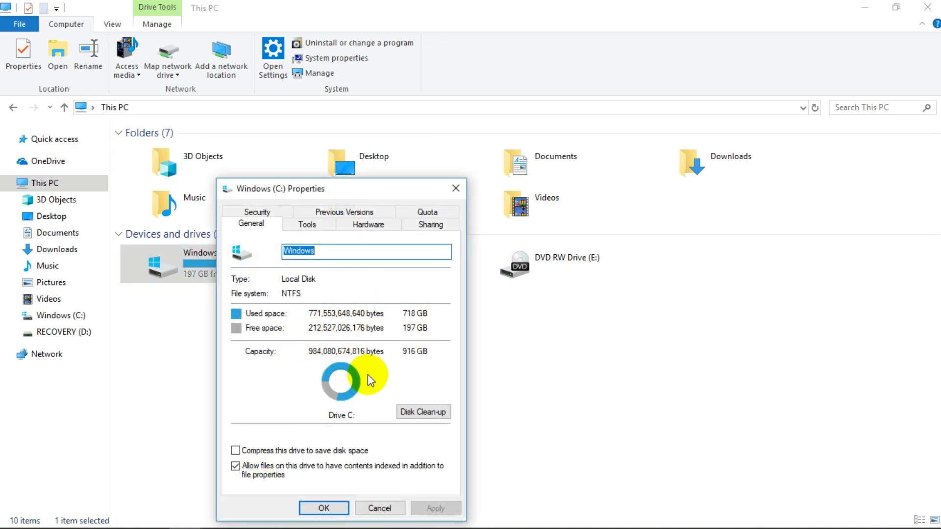
pyautogui.click(417, 415)
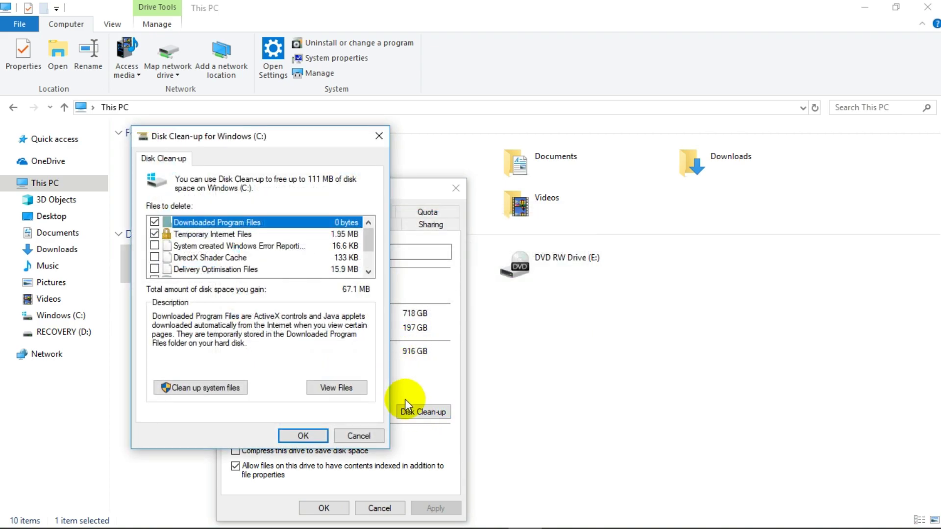
pyautogui.scroll(-1, 250, 250)
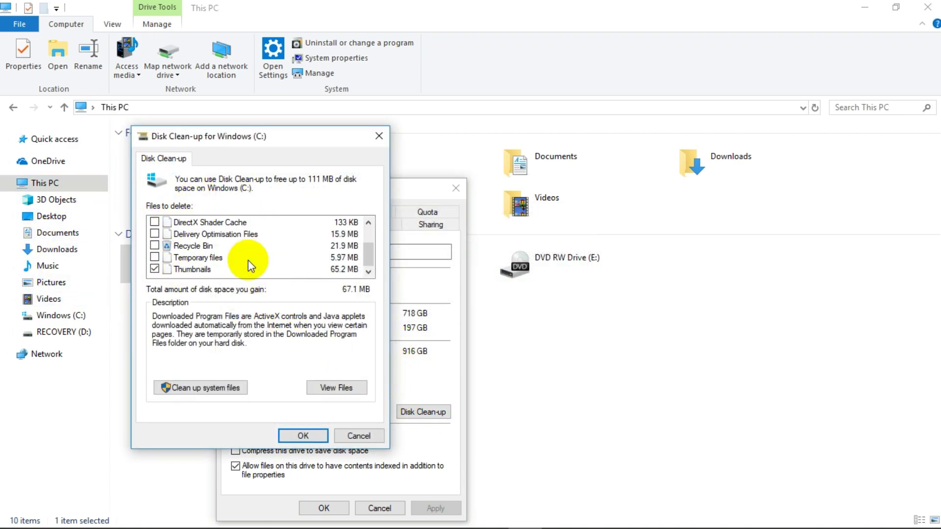
pyautogui.scroll(1, 248, 260)
pyautogui.scroll(-1, 247, 259)
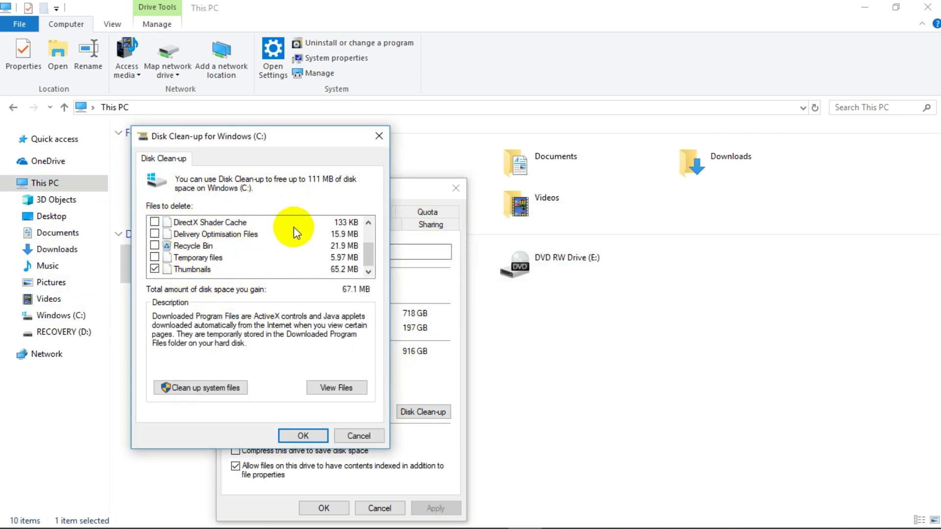
pyautogui.scroll(1, 292, 233)
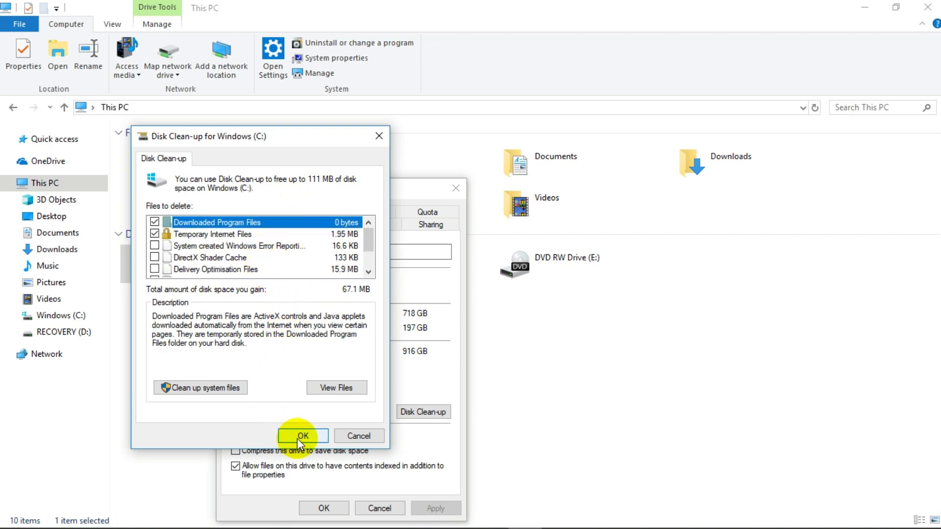
pyautogui.click(207, 388)
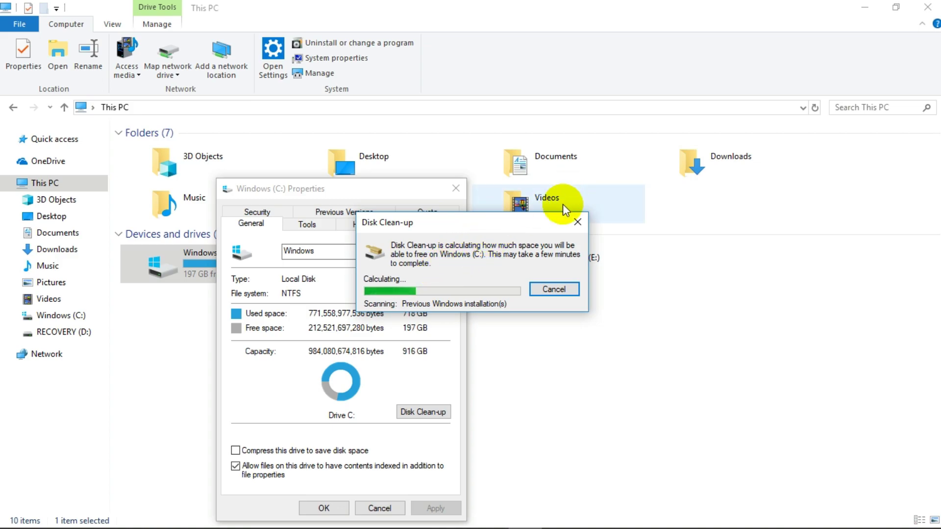
pyautogui.click(578, 223)
pyautogui.click(458, 189)
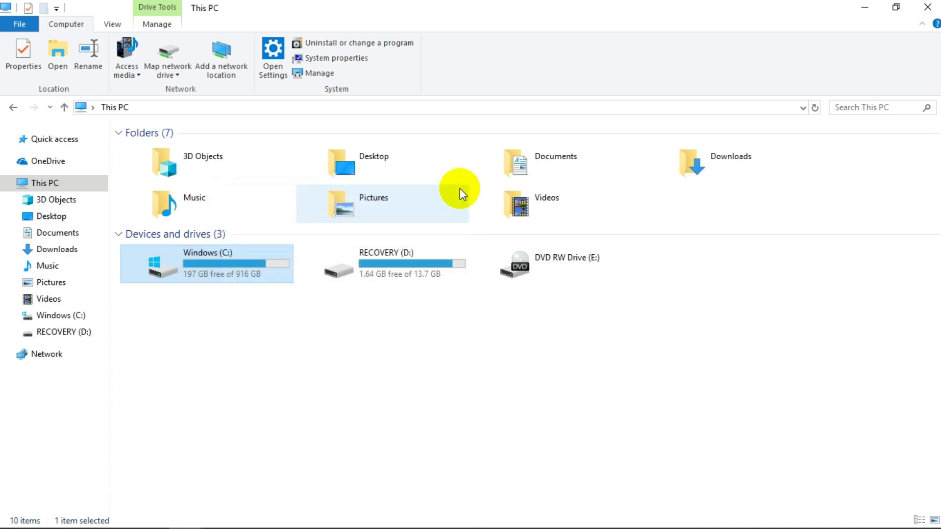
# Start optimising Windows (C:) from Drive Tools, then close Optimise Drives.
pyautogui.click(155, 27)
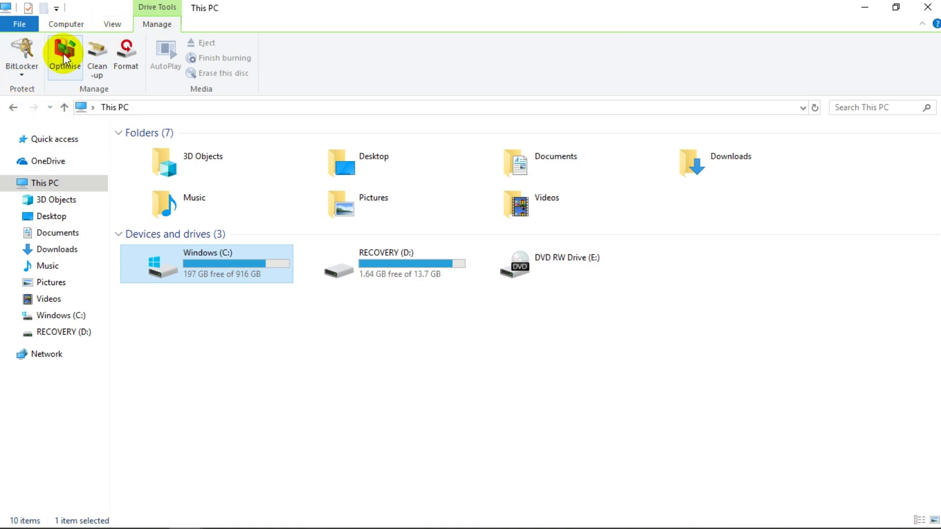
pyautogui.click(76, 55)
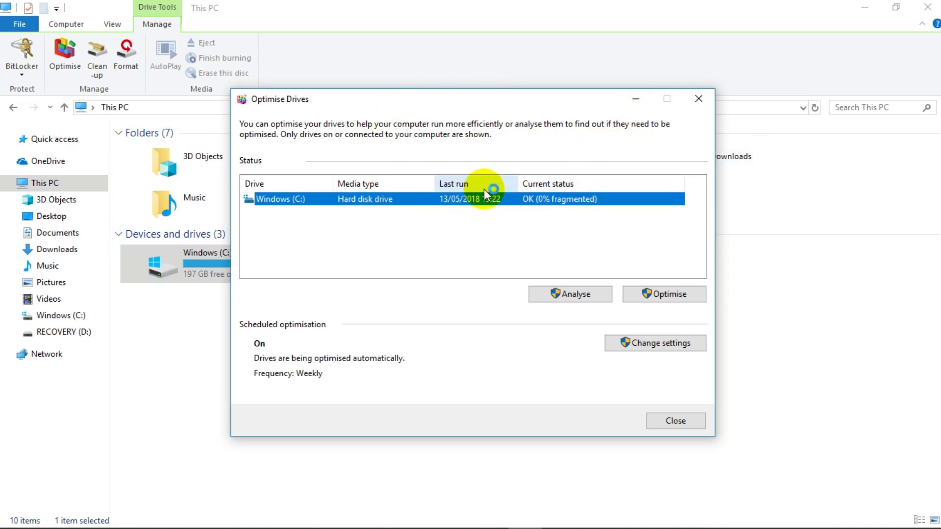
pyautogui.click(645, 294)
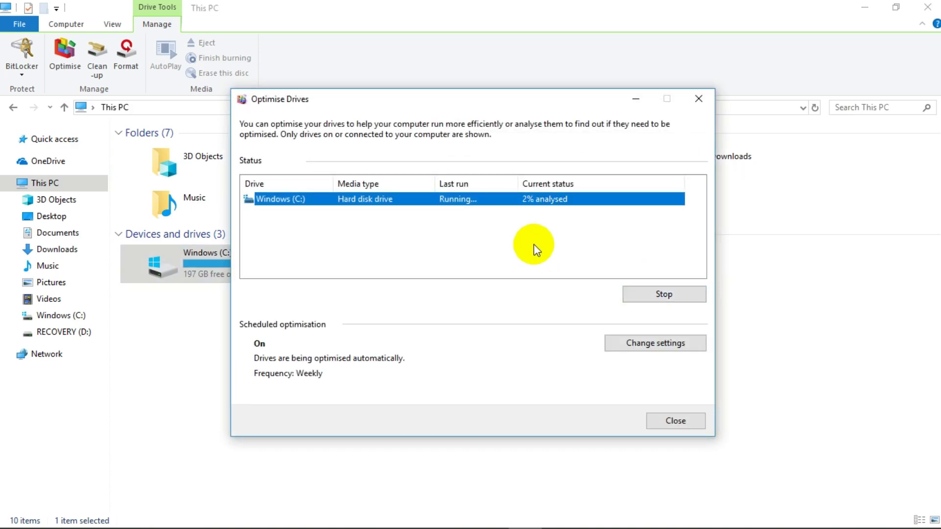
pyautogui.click(685, 100)
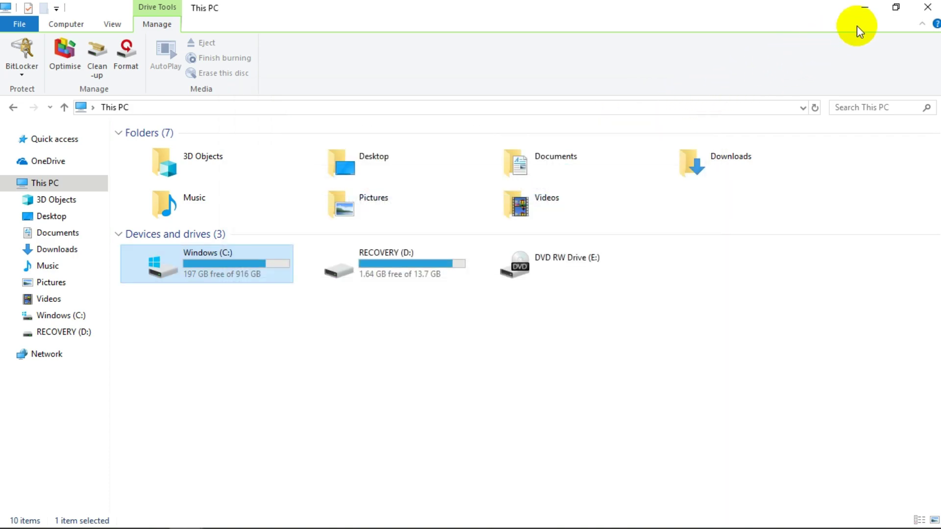
# Close File Explorer and search the Start menu for 'control'.
pyautogui.click(927, 6)
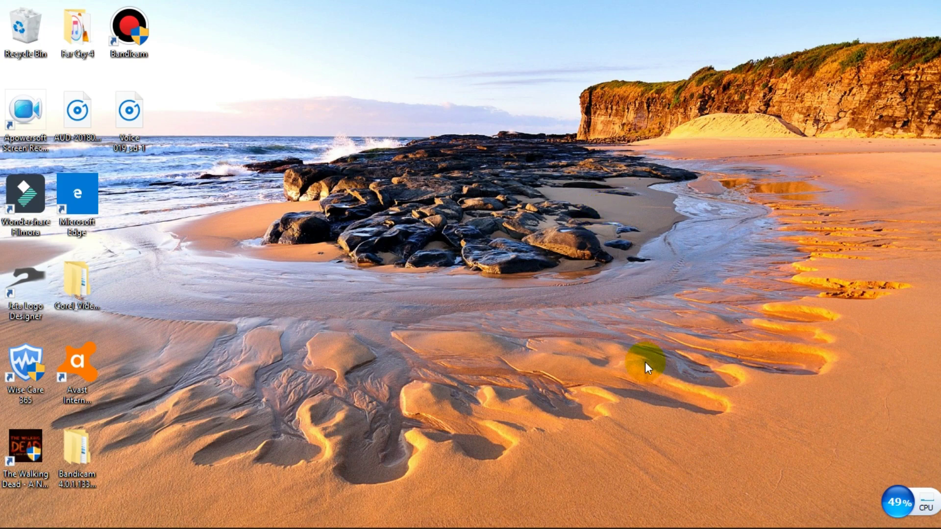
pyautogui.click(10, 518)
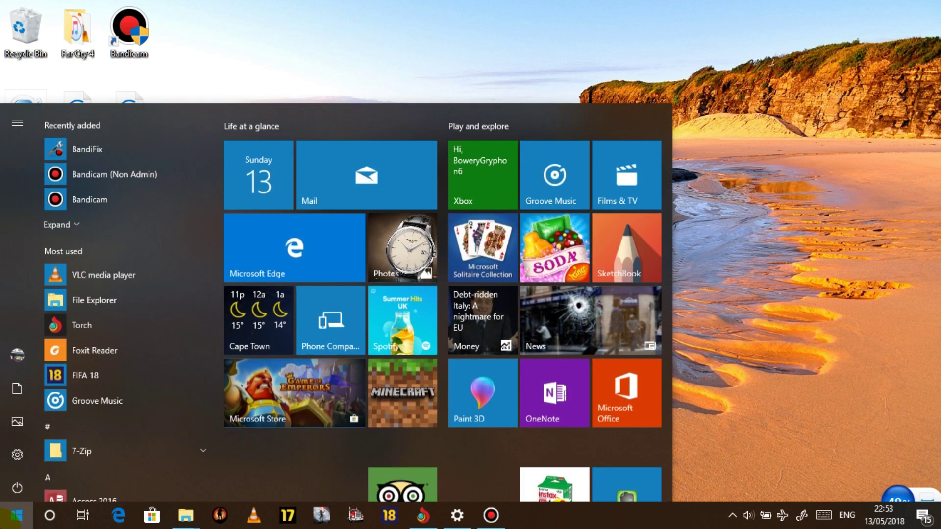
pyautogui.write('cont')
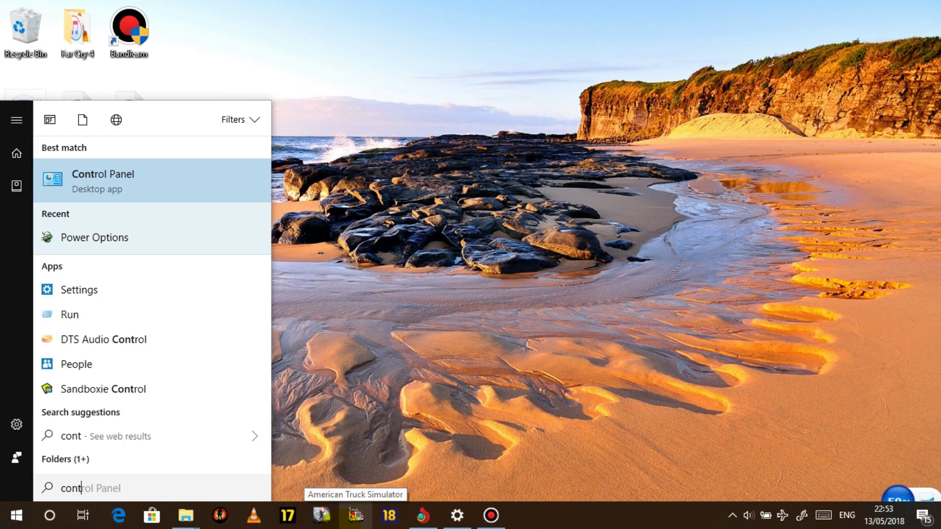
pyautogui.write('rol')
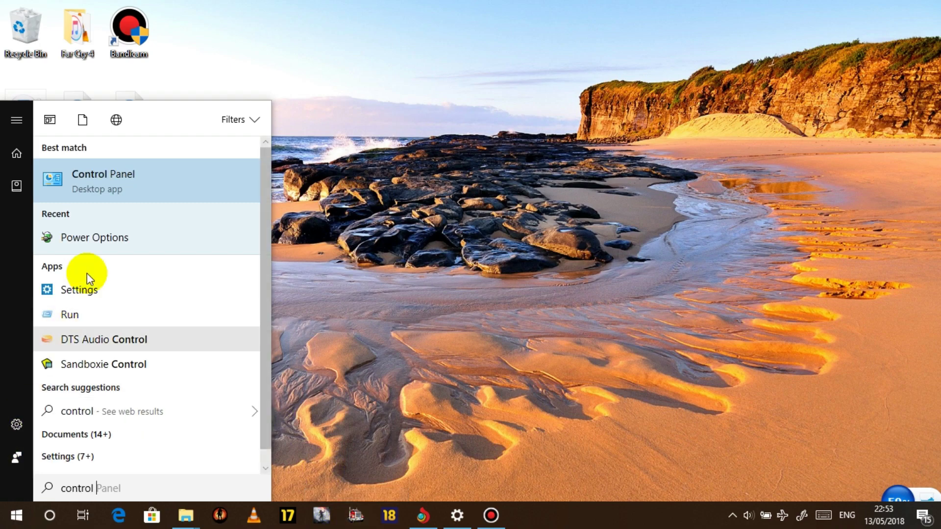
# Open Control Panel maximised and go to System and Security > Power Options.
pyautogui.click(124, 187)
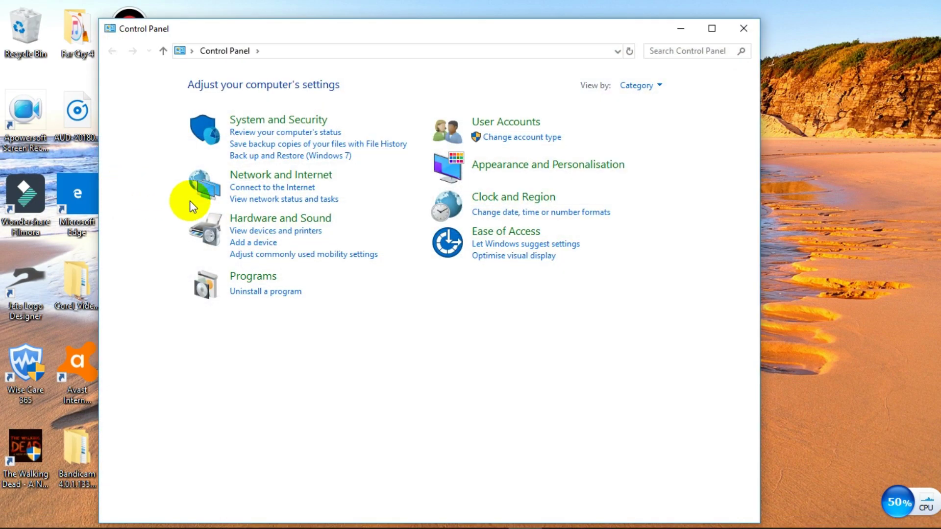
pyautogui.click(711, 27)
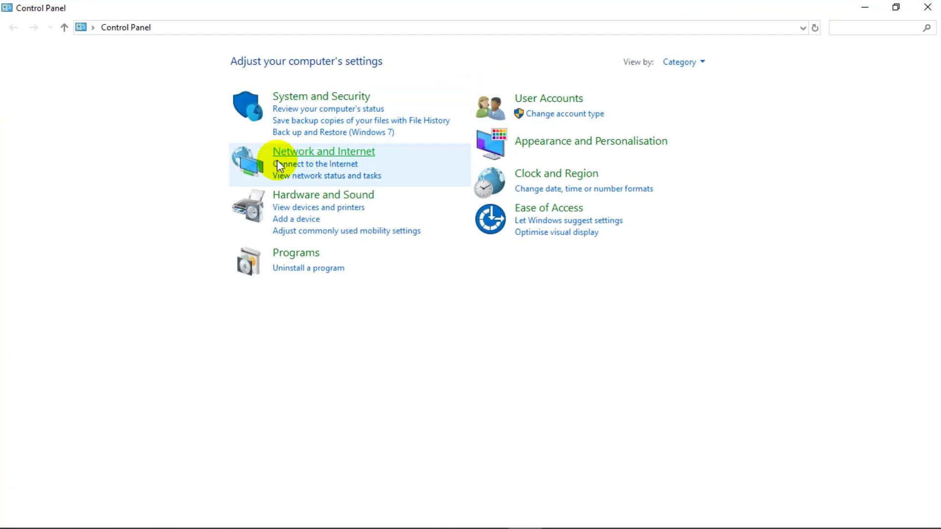
pyautogui.click(325, 98)
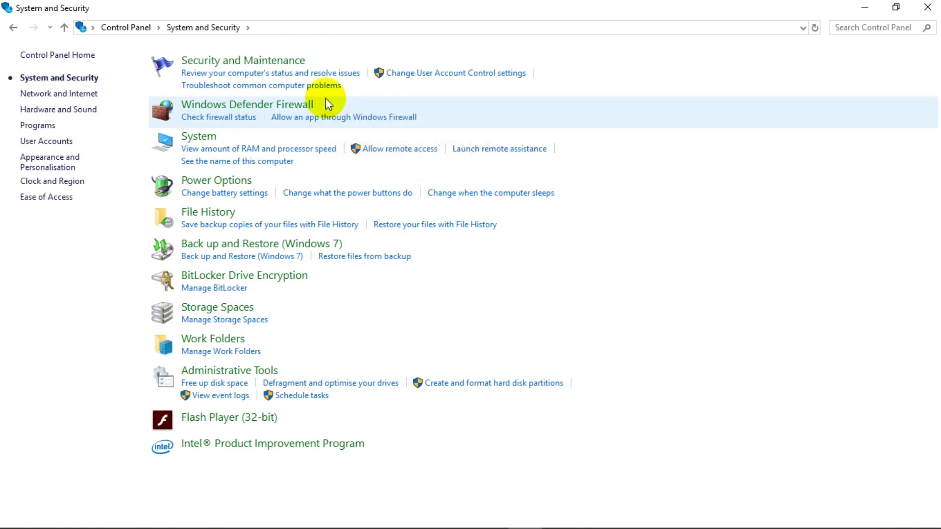
pyautogui.click(214, 189)
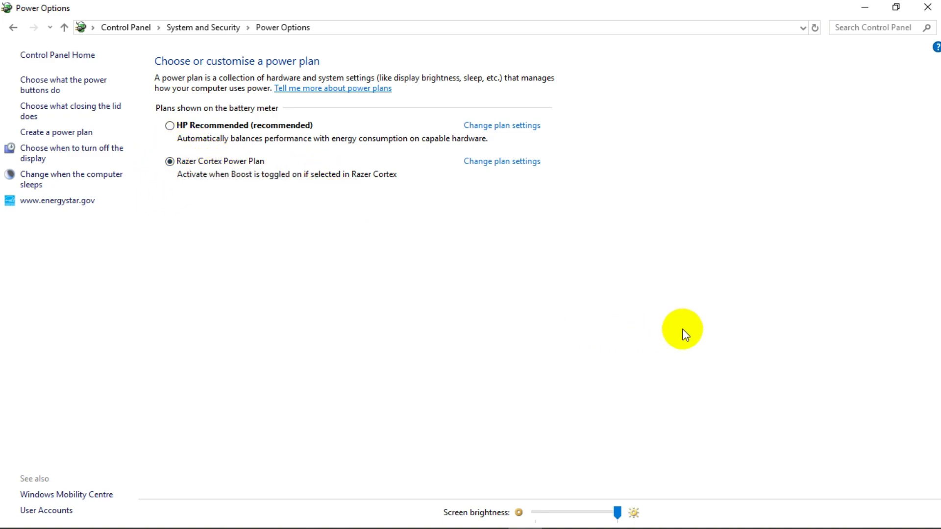
pyautogui.moveTo(762, 527)
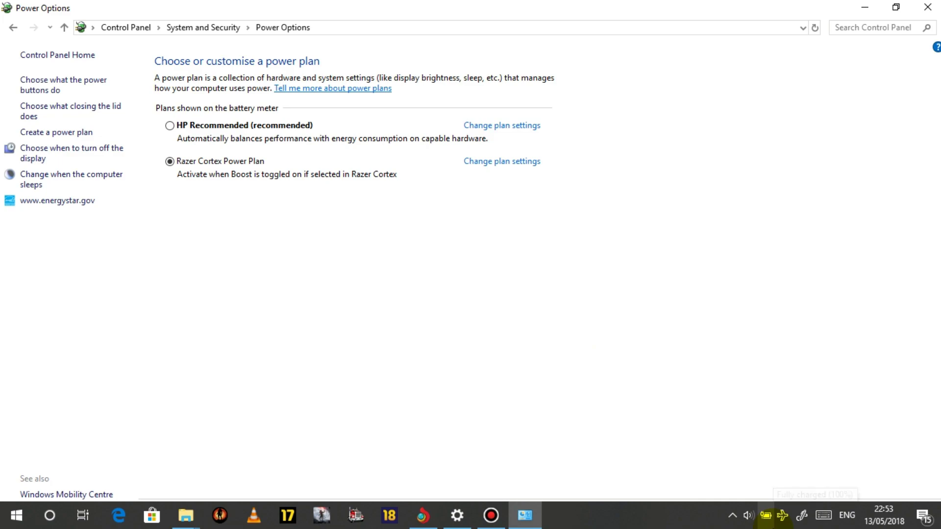
# Check the battery charge, review the Battery settings page, then close it.
pyautogui.click(766, 516)
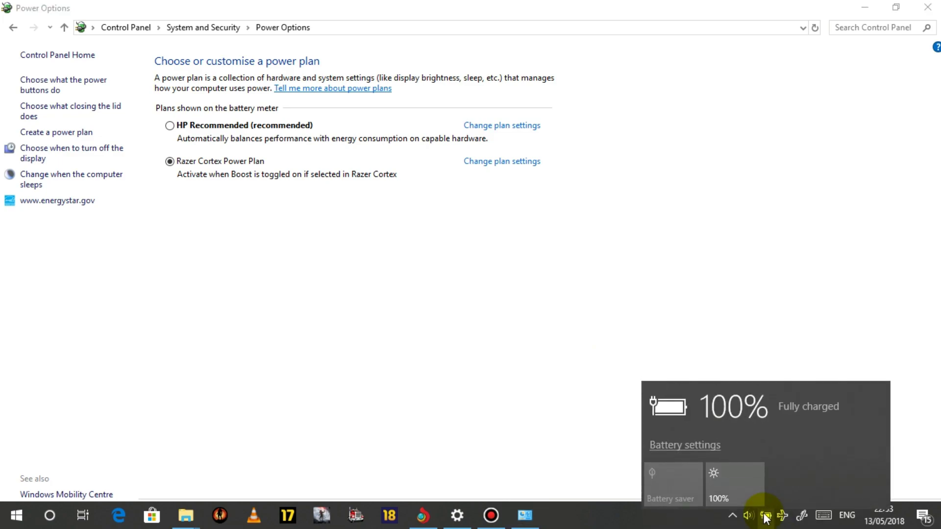
pyautogui.click(694, 441)
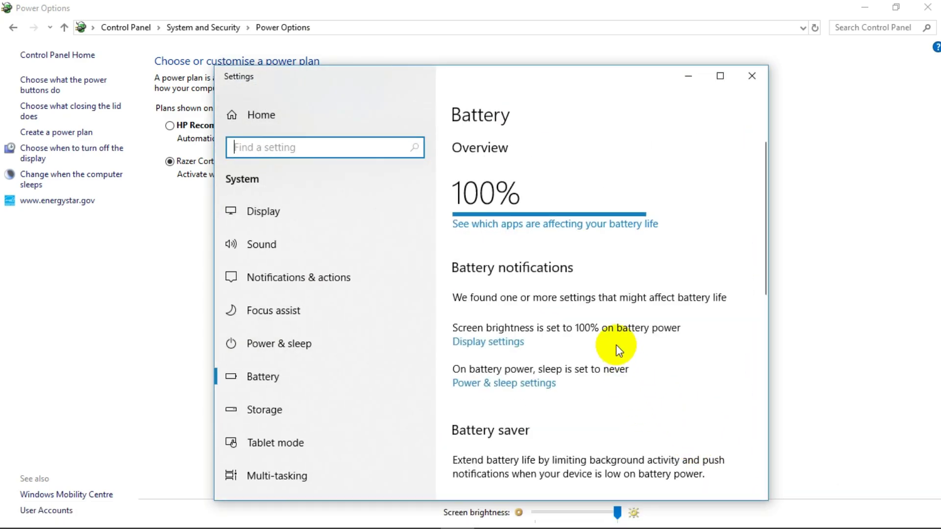
pyautogui.scroll(-2, 616, 345)
pyautogui.scroll(-2, 516, 351)
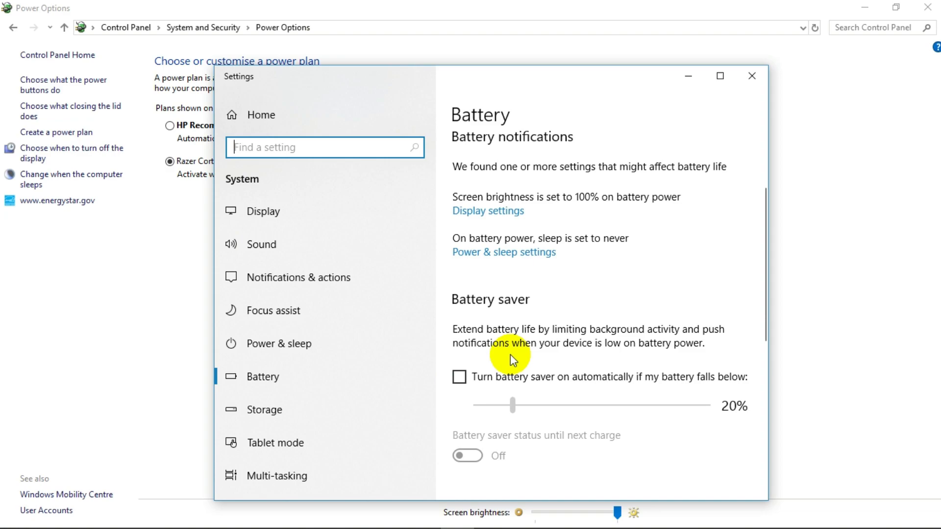
pyautogui.scroll(4, 504, 332)
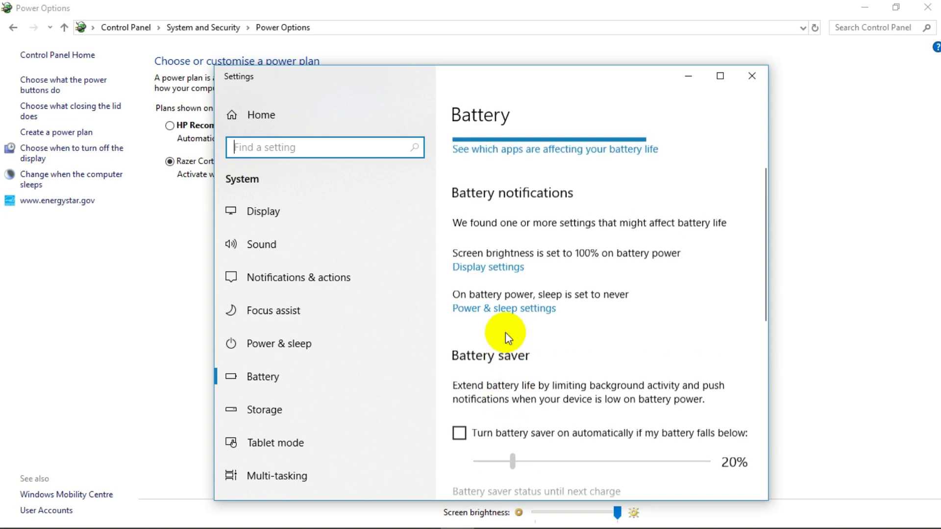
pyautogui.click(753, 79)
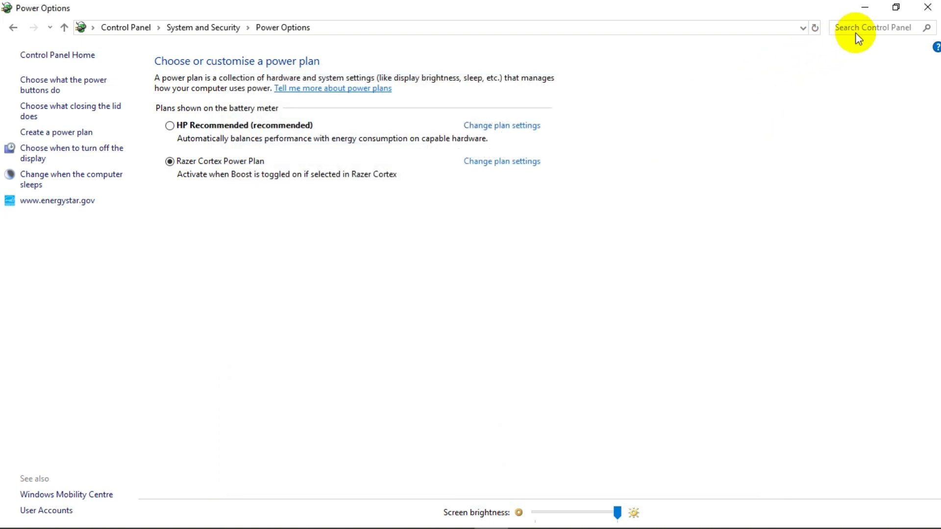
# Close Power Options and search 'sys' from Start to open the System information page.
pyautogui.click(927, 7)
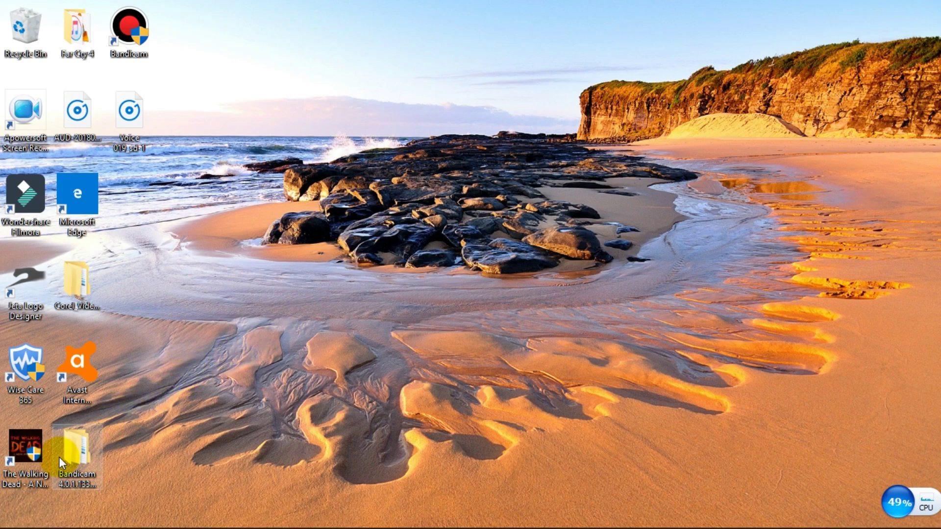
pyautogui.click(10, 518)
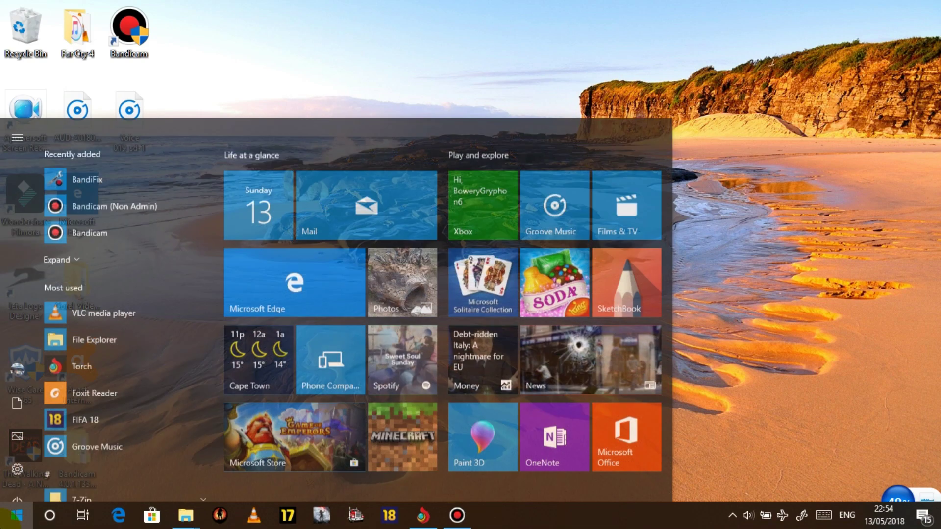
pyautogui.write('sys')
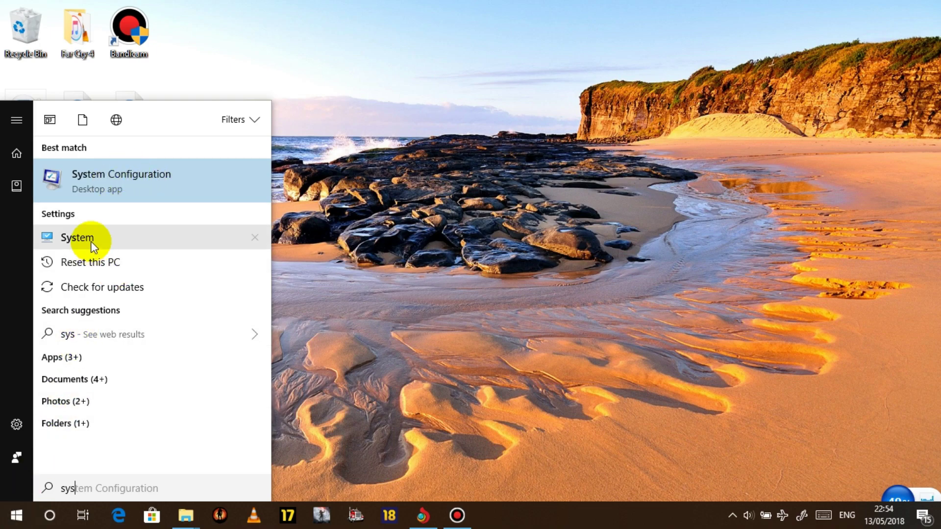
pyautogui.click(73, 237)
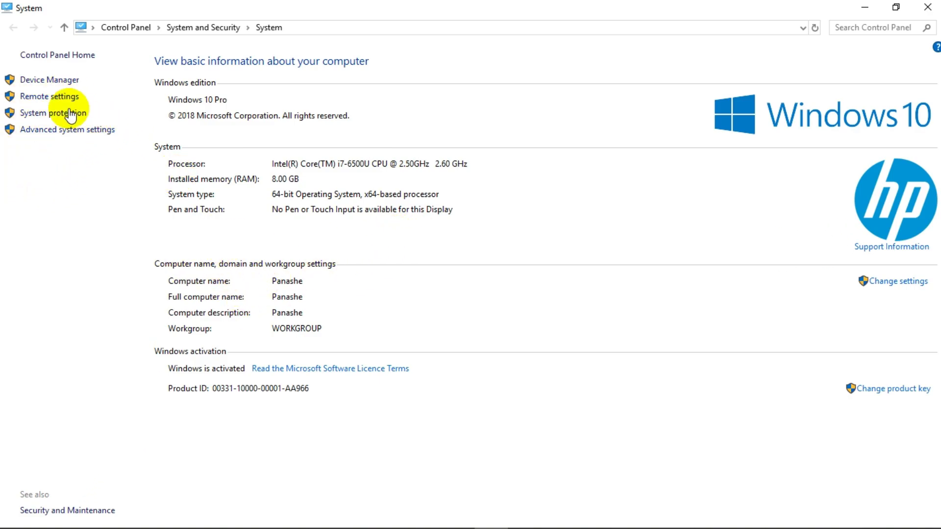
# Set Performance Options visual effects to 'Adjust for best performance', apply, and close System Properties.
pyautogui.click(60, 133)
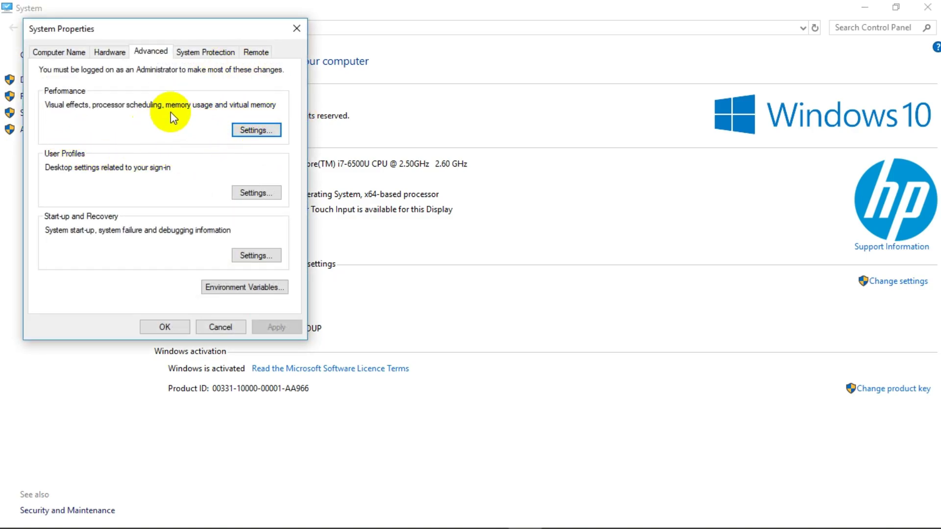
pyautogui.click(260, 133)
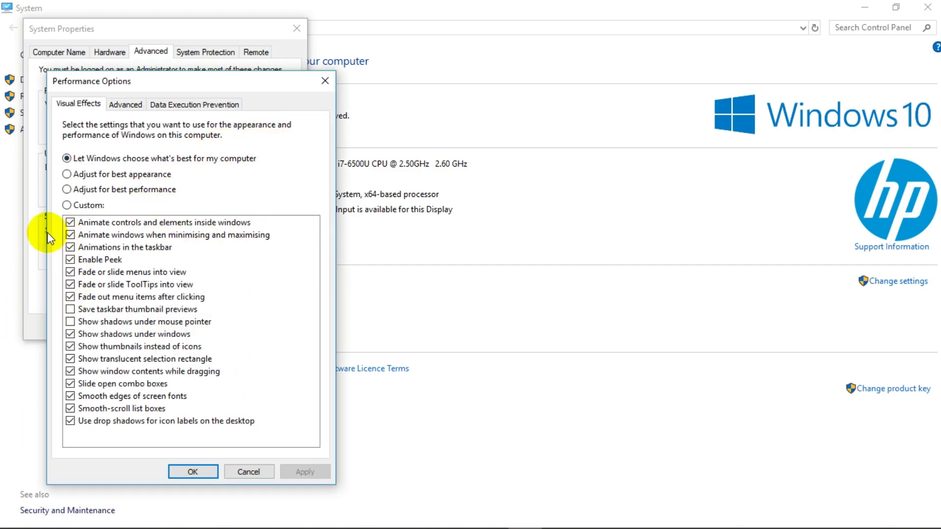
pyautogui.click(67, 190)
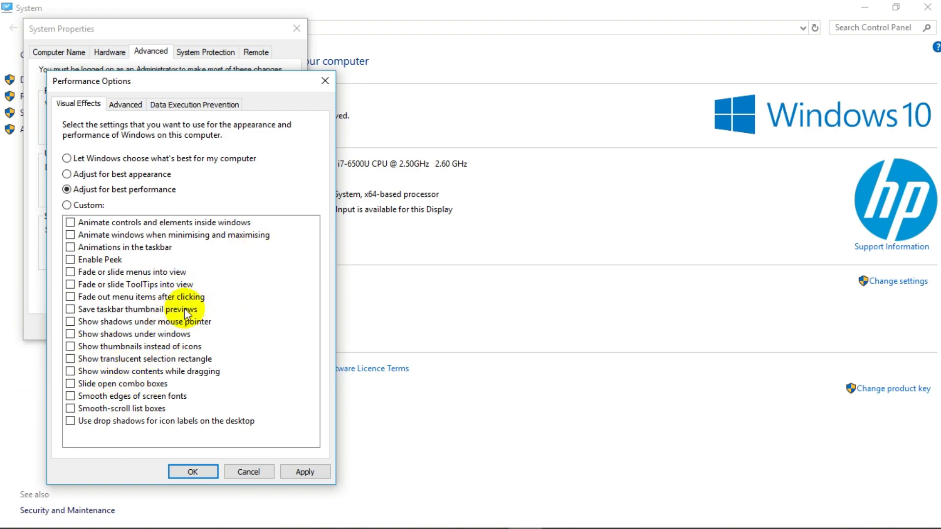
pyautogui.click(309, 471)
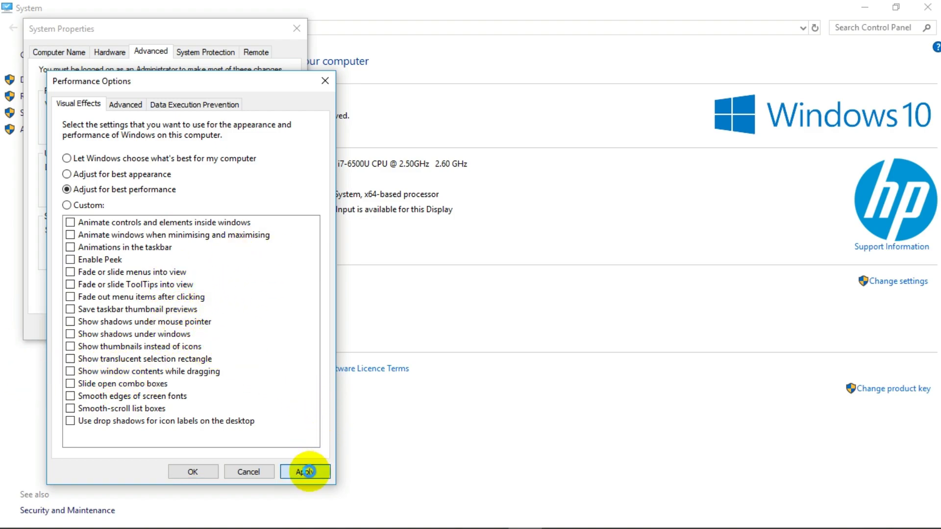
pyautogui.click(195, 469)
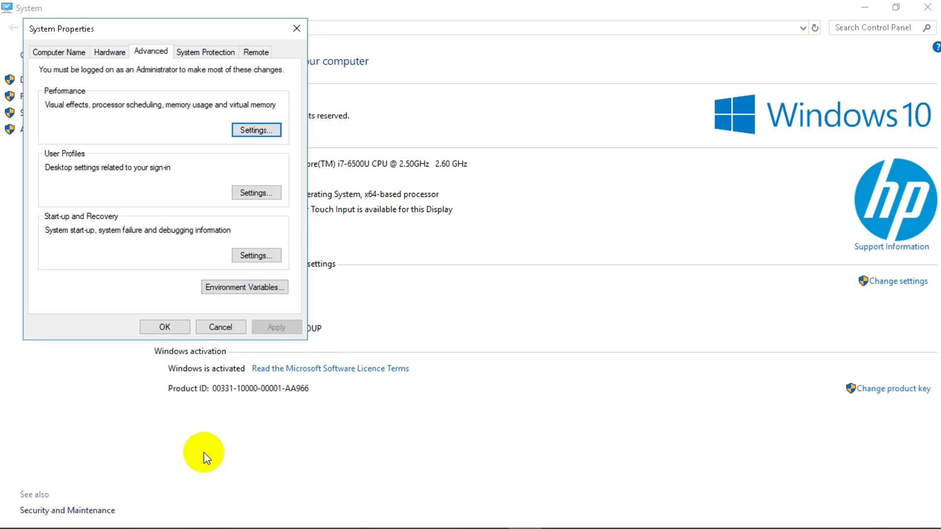
pyautogui.click(297, 28)
# Close the System window, open Run from the power-user menu, and replace 'prefetch' with msconfig.
pyautogui.click(932, 7)
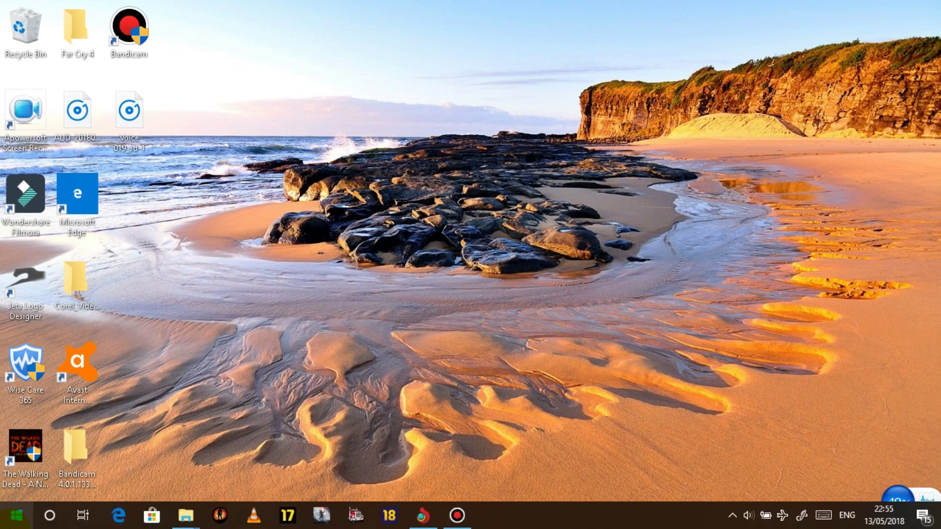
pyautogui.rightClick(16, 516)
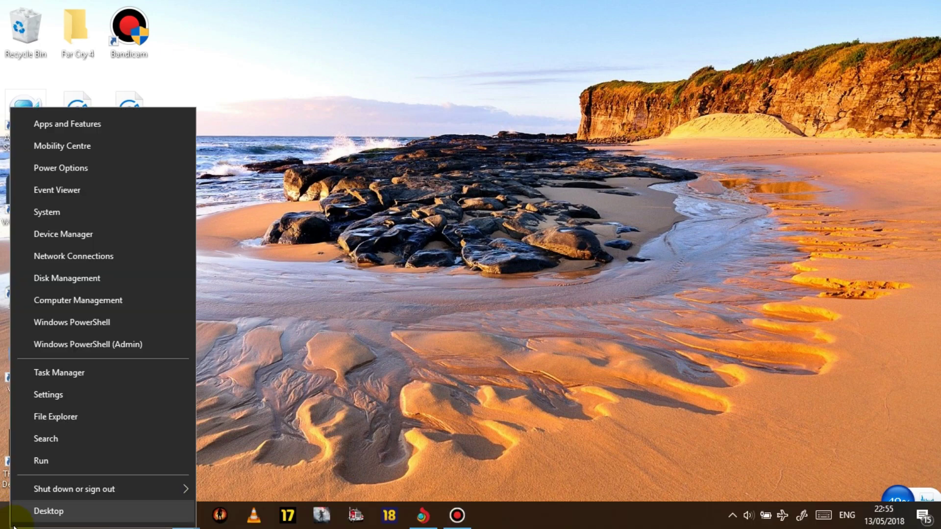
pyautogui.click(52, 456)
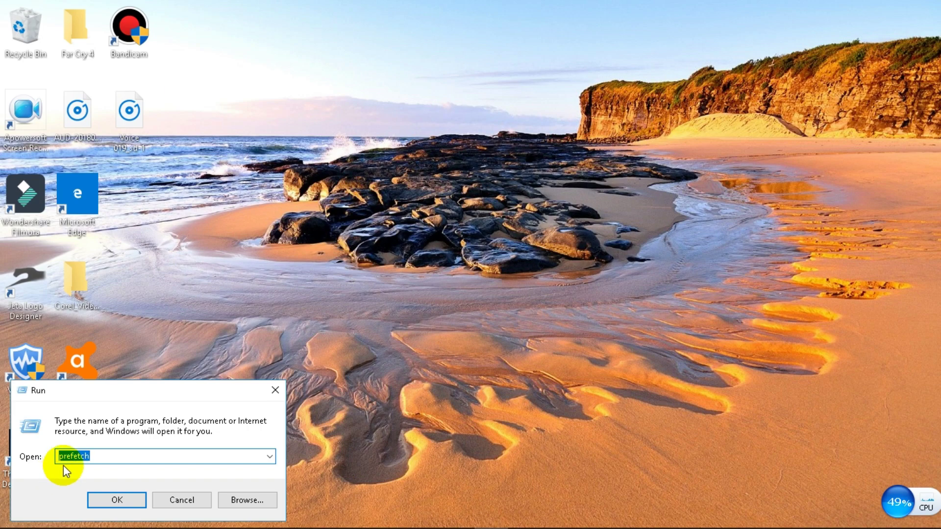
pyautogui.press('BackSpace')
pyautogui.write('m')
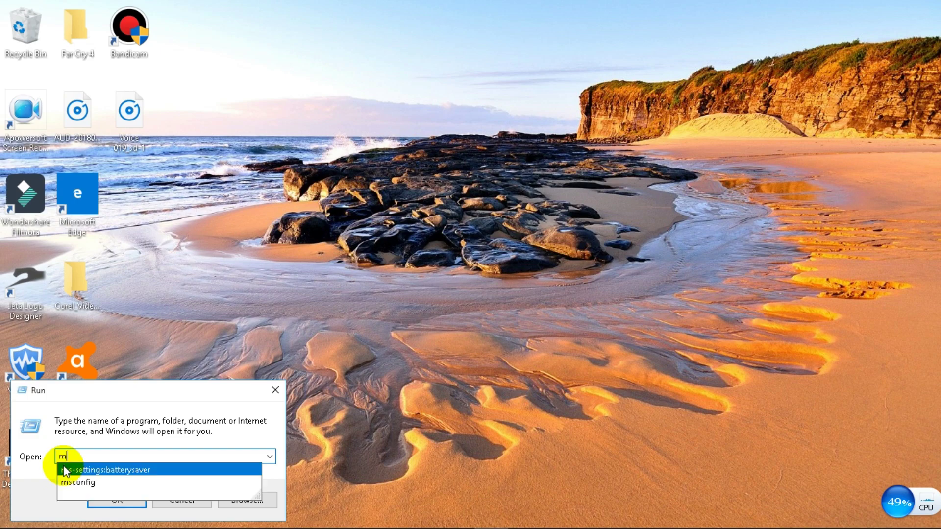
pyautogui.write('sc')
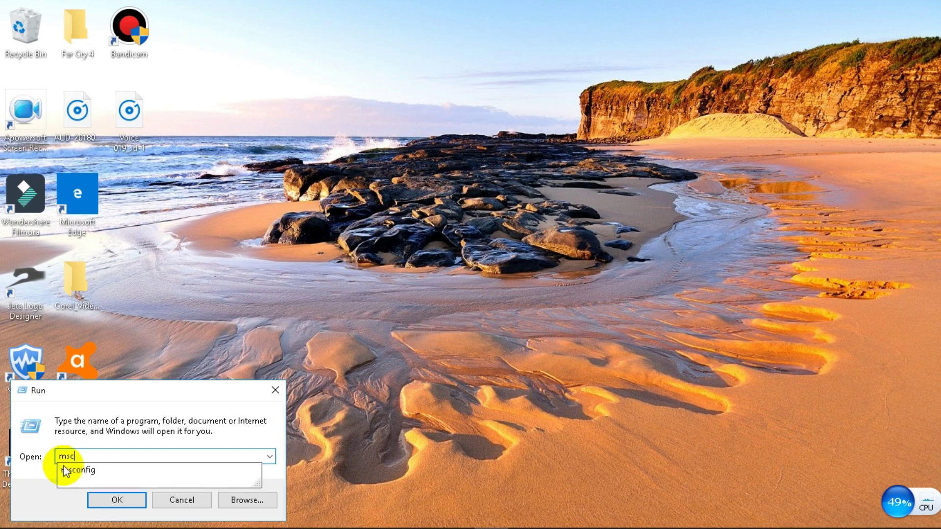
pyautogui.write('onfi')
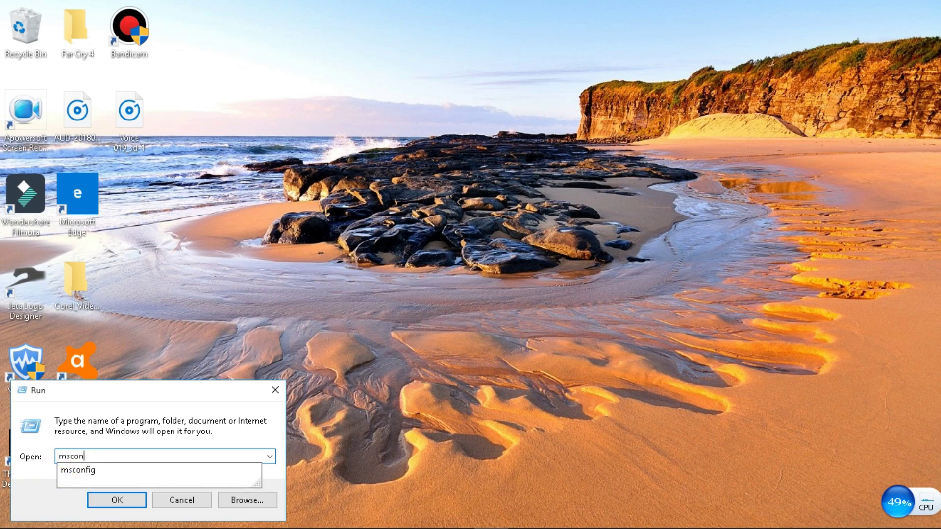
pyautogui.click(63, 466)
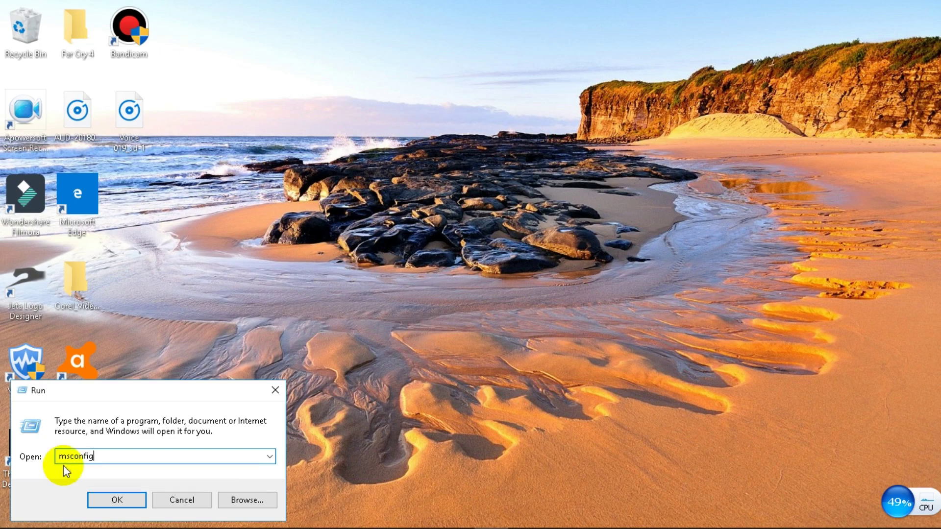
# Launch System Configuration with msconfig and move its window slightly up.
pyautogui.click(93, 499)
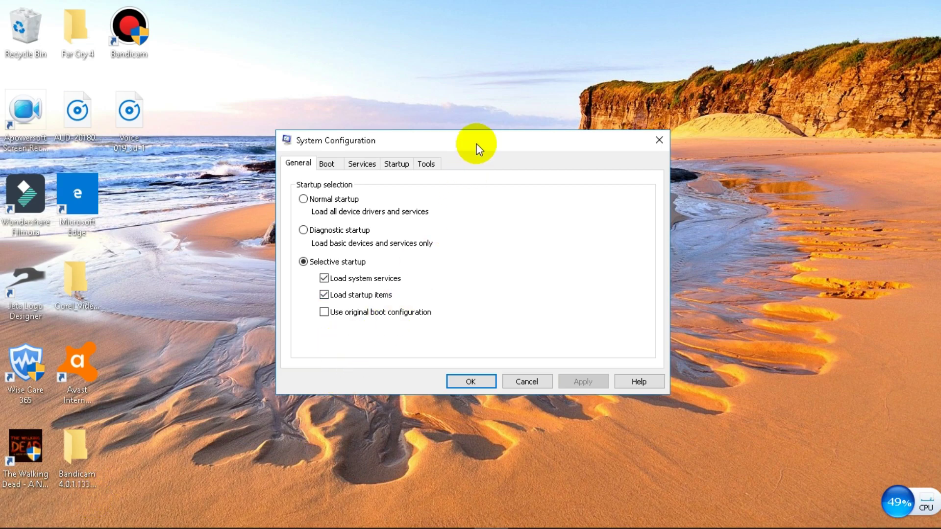
pyautogui.moveTo(561, 145); pyautogui.dragTo(431, 134)
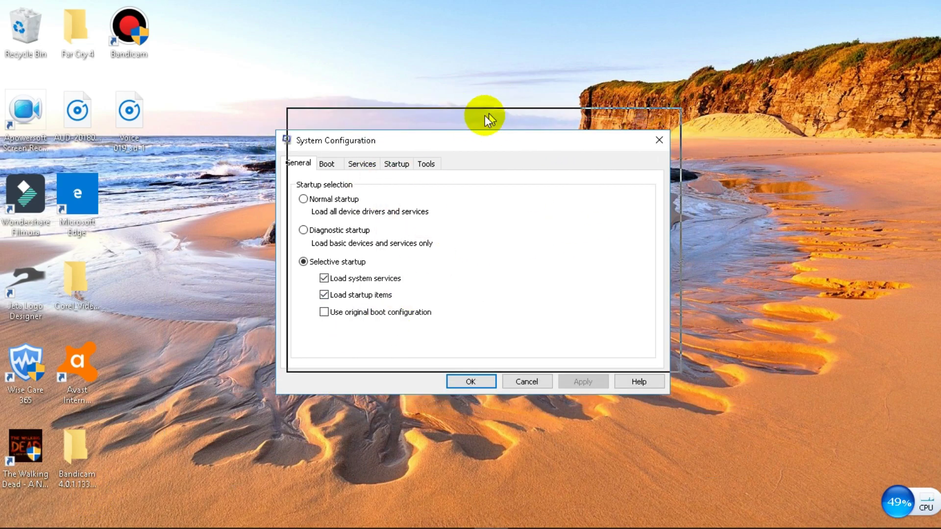
pyautogui.moveTo(484, 115); pyautogui.dragTo(478, 119)
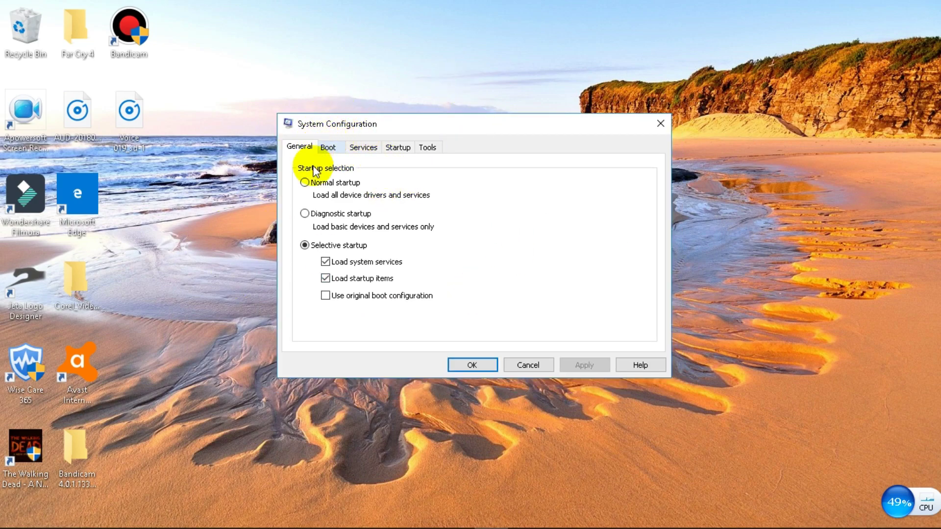
# Set the Boot tab's advanced options to 4 processors and apply the change.
pyautogui.click(333, 146)
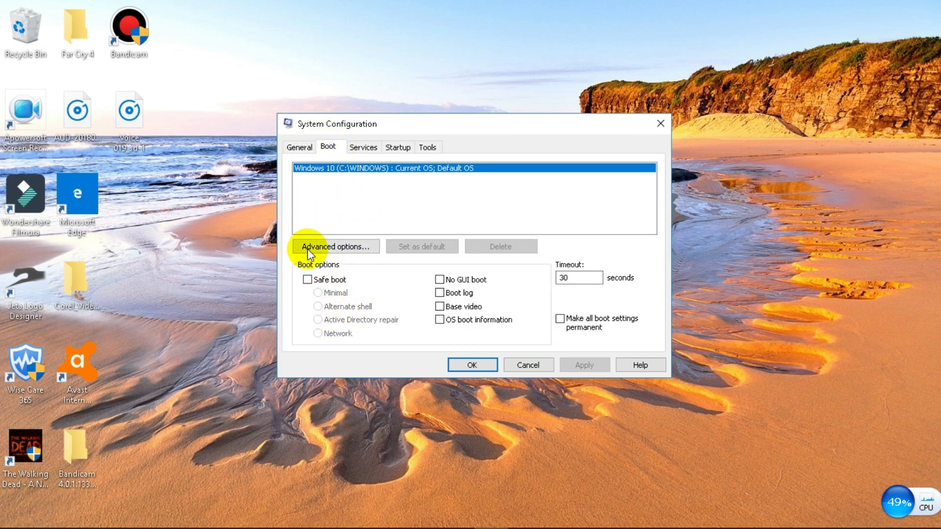
pyautogui.click(352, 248)
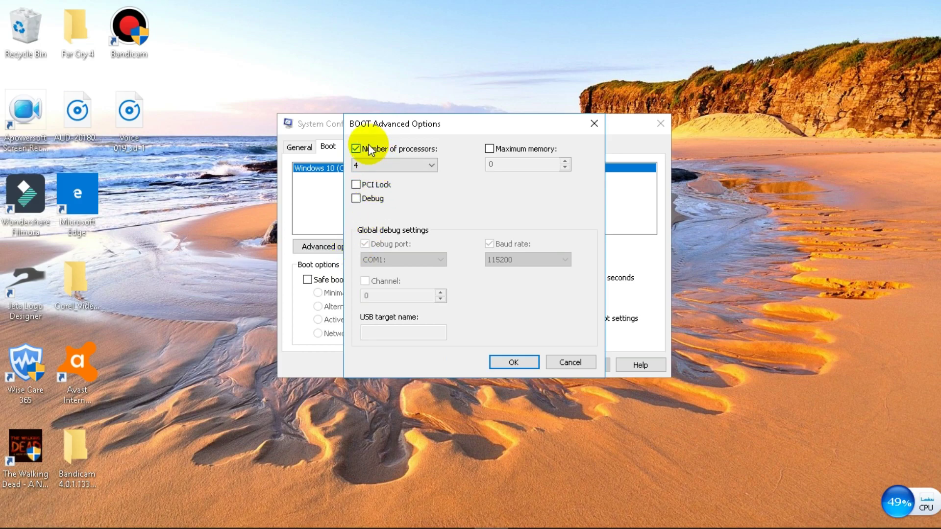
pyautogui.click(371, 170)
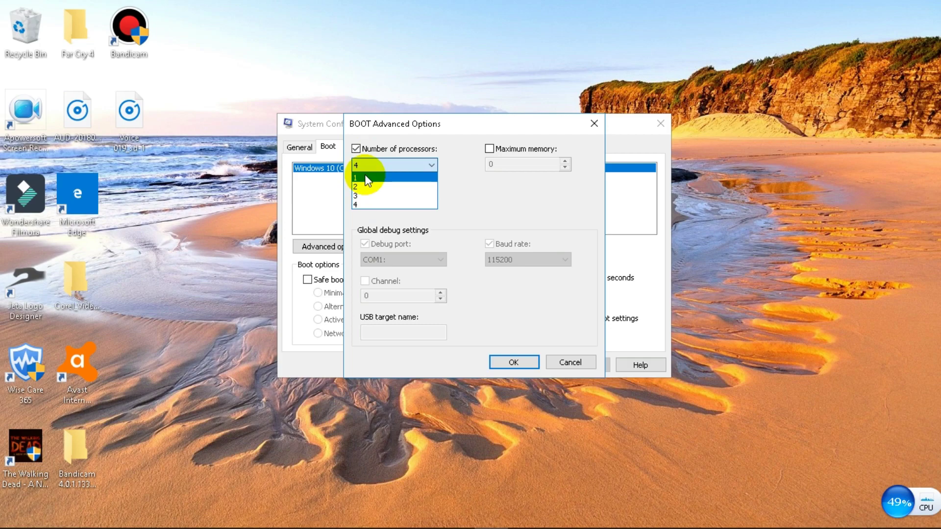
pyautogui.click(360, 206)
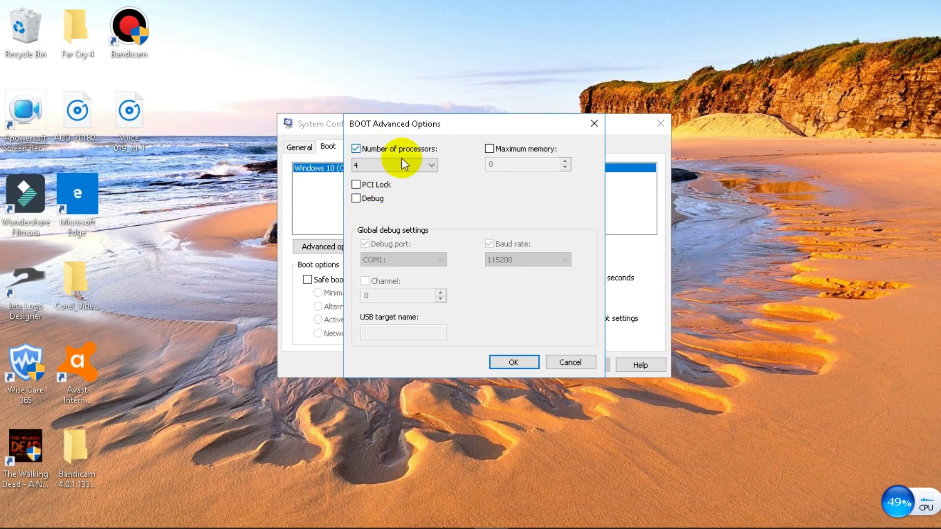
pyautogui.click(505, 361)
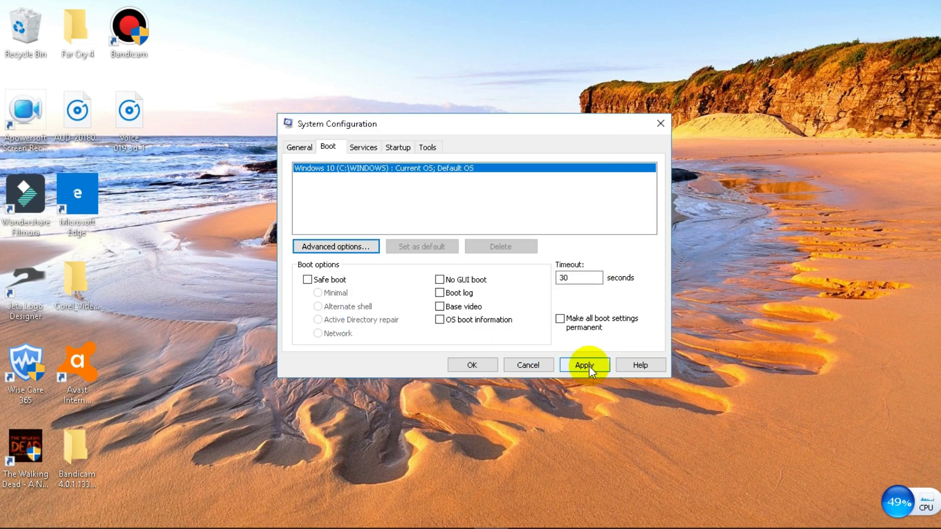
pyautogui.click(588, 366)
pyautogui.click(480, 365)
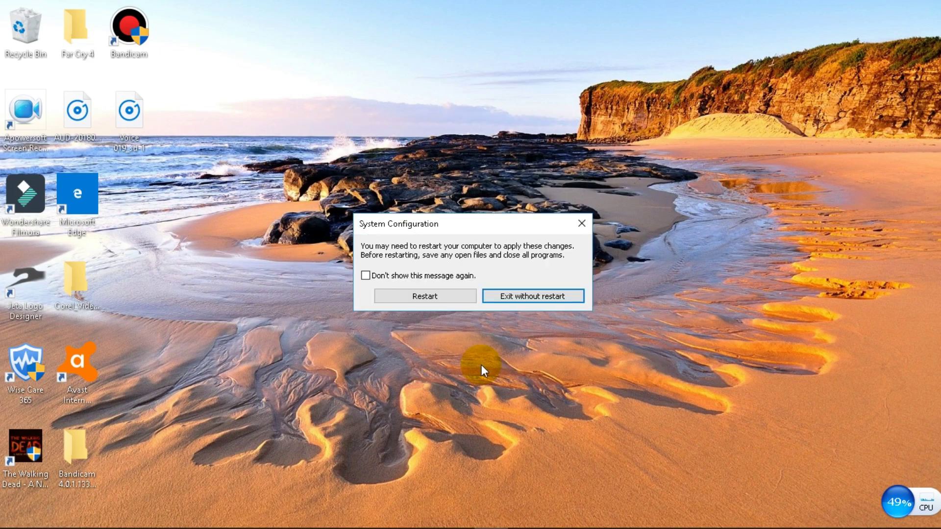